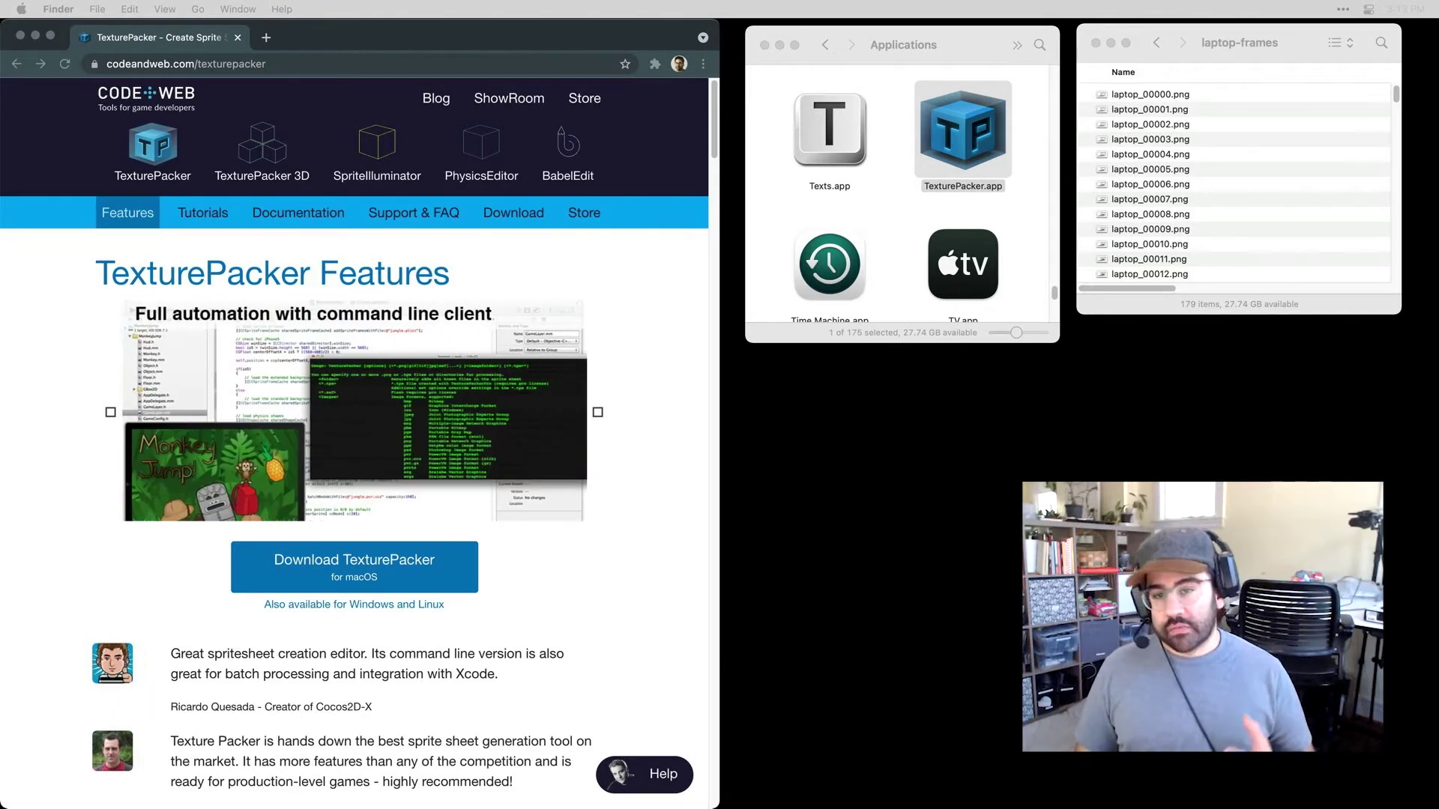
# Quick Look through the laptop frames, starting from laptop_00000.png, in the laptop-frames folder.
pyautogui.click(291, 41)
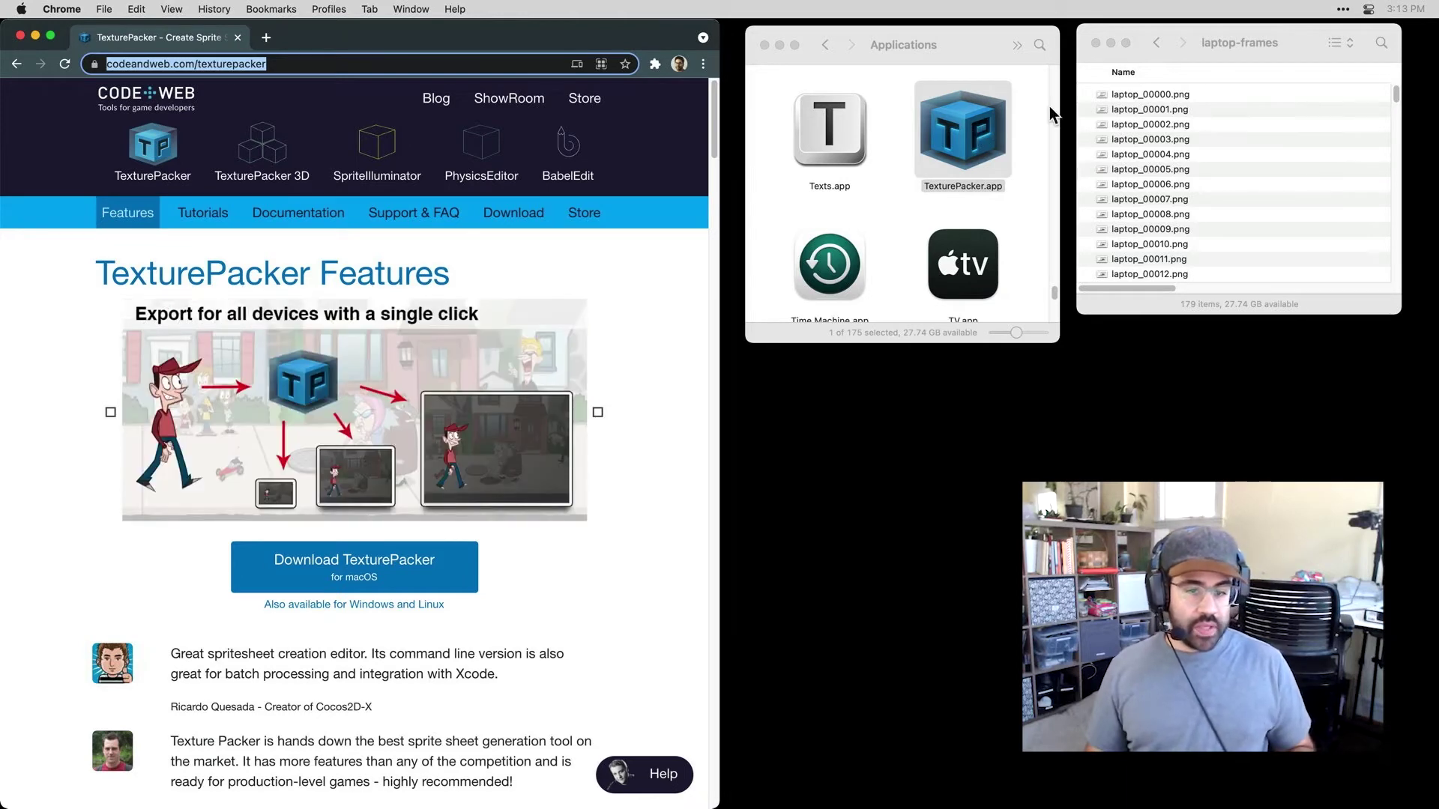
pyautogui.click(1139, 89)
pyautogui.click(1142, 92)
pyautogui.press('space')
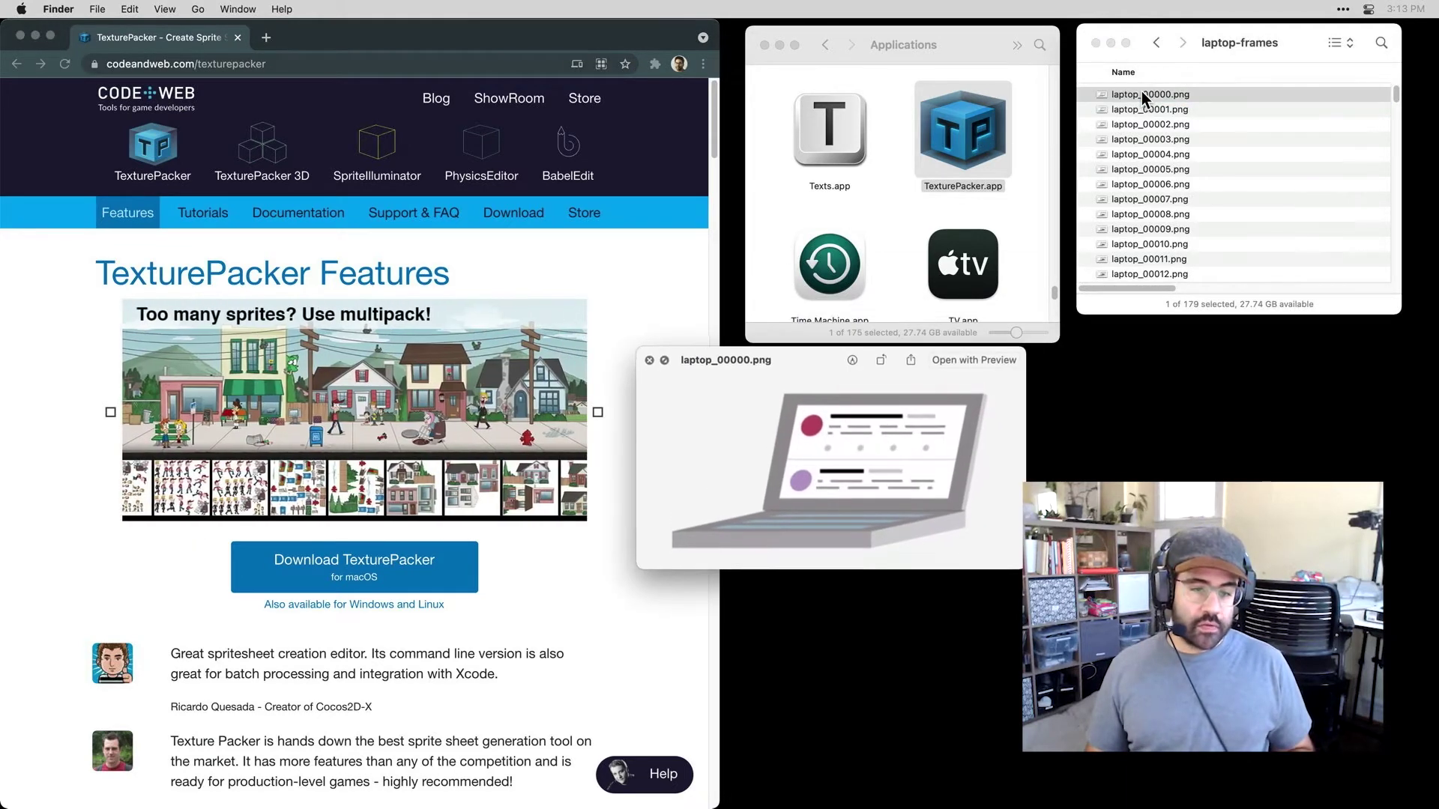
pyautogui.press('Down')
pyautogui.press('Down')
pyautogui.press('Down')
pyautogui.press('Down')
pyautogui.press('Down')
pyautogui.press('Down')
pyautogui.press('Down')
pyautogui.press('Down')
pyautogui.press('Down')
pyautogui.press('Down')
pyautogui.press('Down')
pyautogui.press('Down')
pyautogui.press('Down')
pyautogui.press('Down')
pyautogui.press('Down')
pyautogui.press('Down')
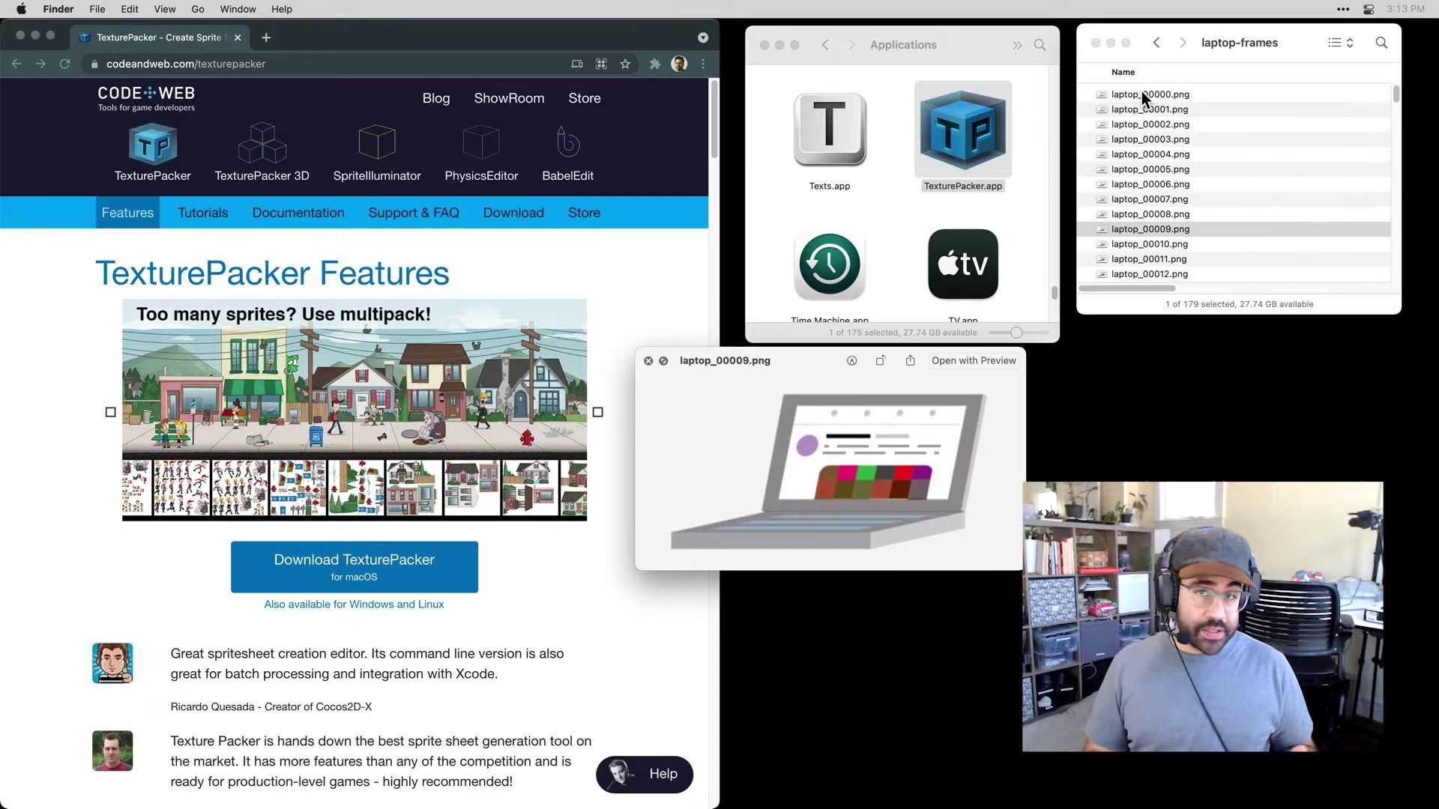
pyautogui.press('Down')
pyautogui.press('Down')
pyautogui.press('Down')
pyautogui.press('Down')
pyautogui.press('Down')
pyautogui.press('Down')
pyautogui.press('Down')
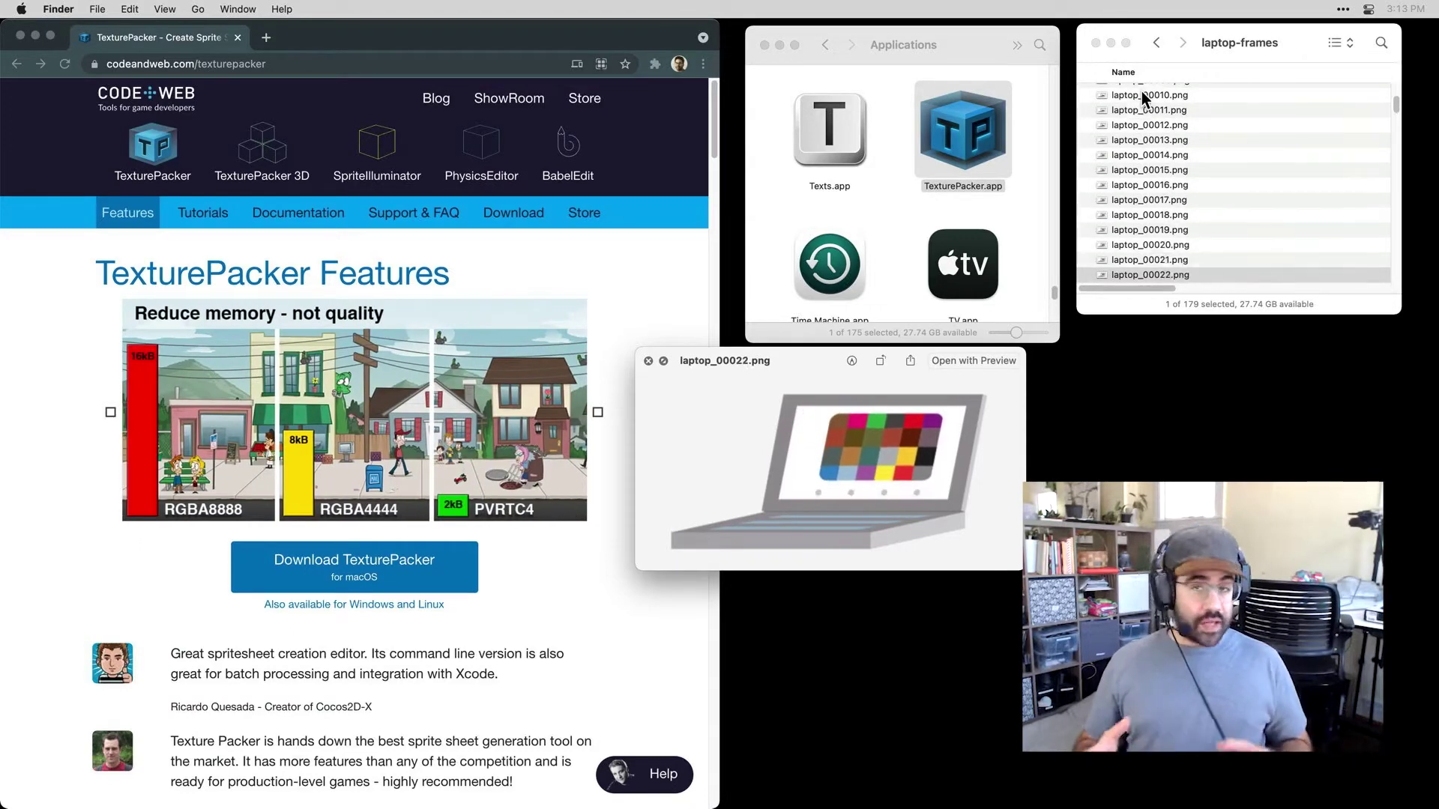
pyautogui.press('space')
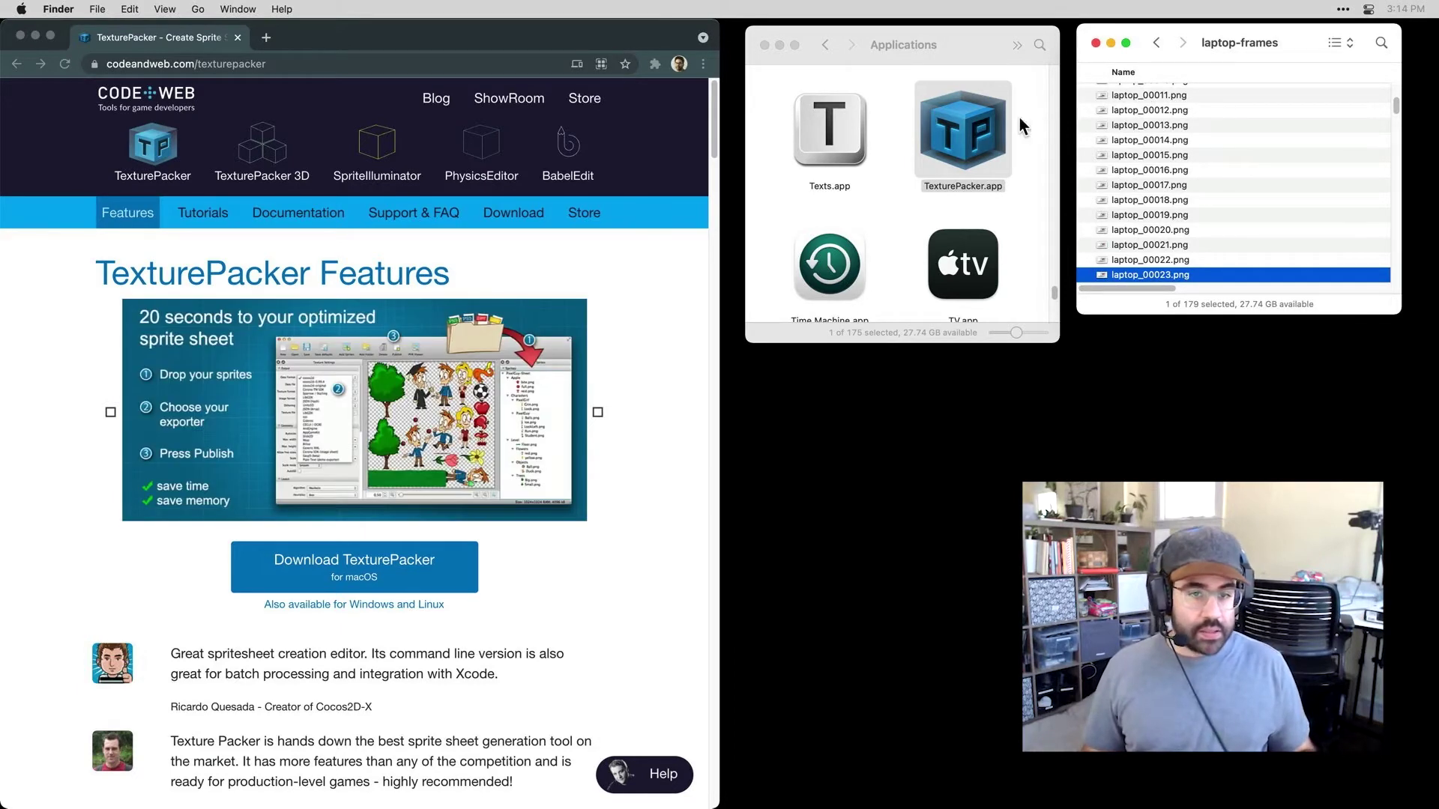
# Launch TexturePacker's free version and move its window top-left, enlarged down the screen's left side.
pyautogui.doubleClick(973, 135)
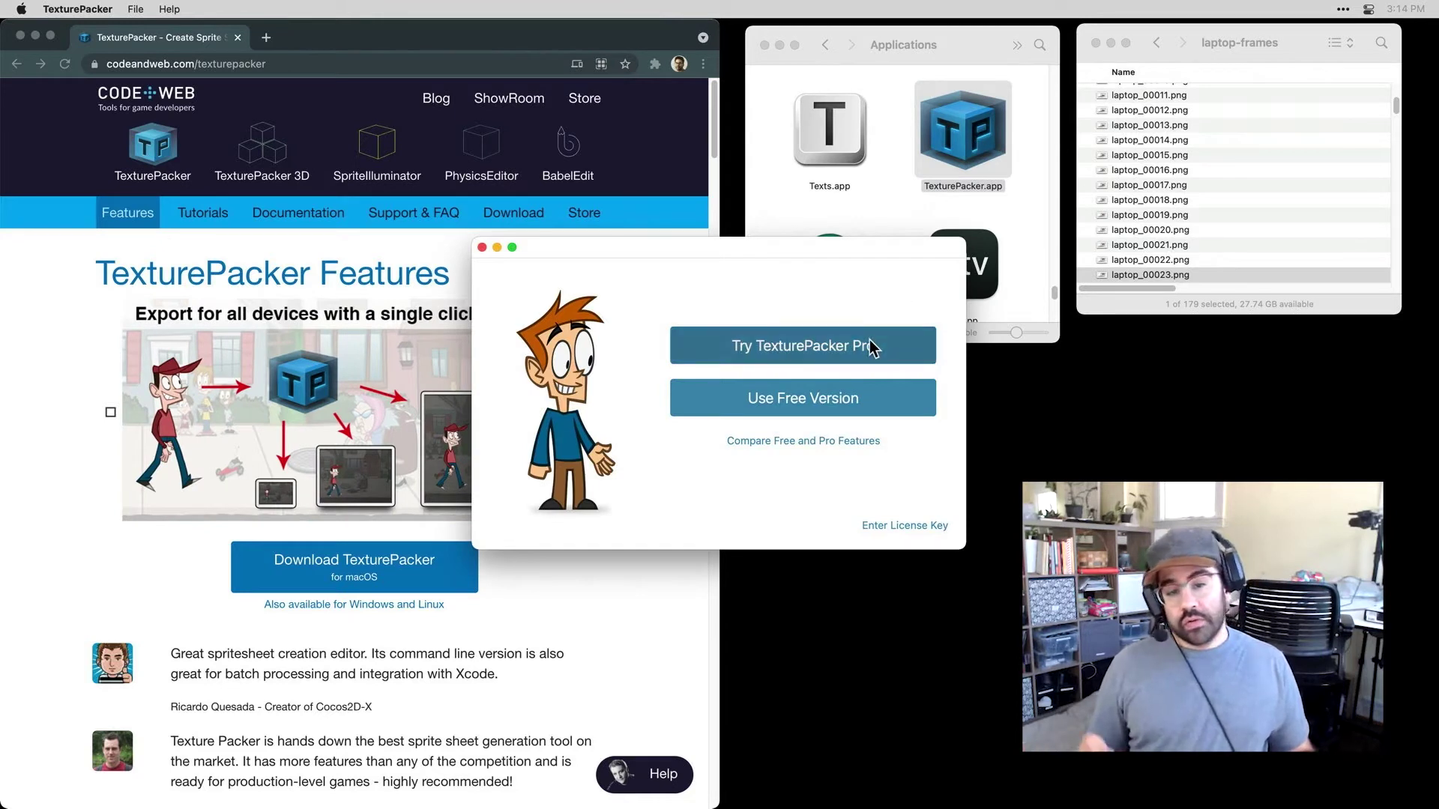
pyautogui.click(820, 405)
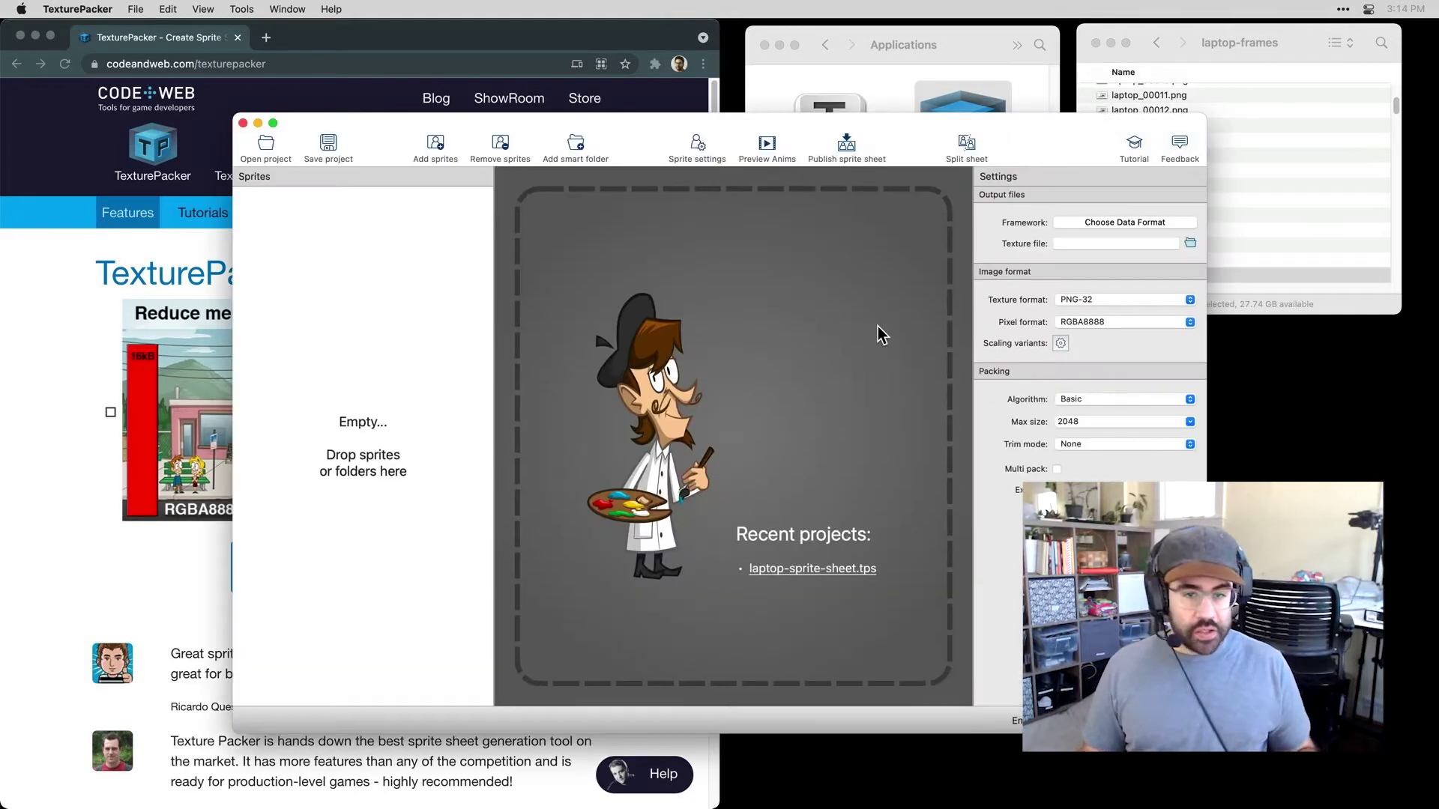
pyautogui.moveTo(789, 134); pyautogui.dragTo(557, 39)
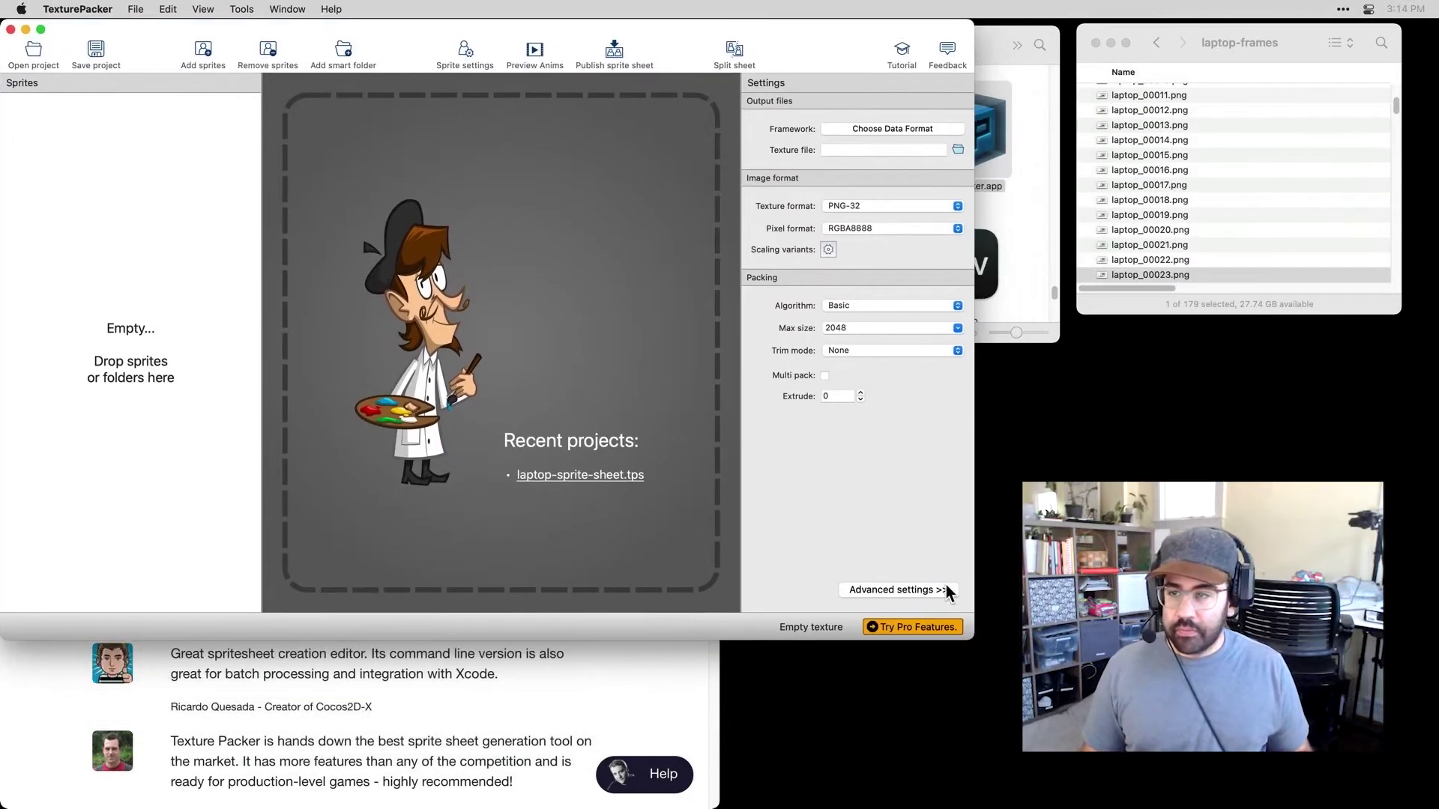
pyautogui.moveTo(976, 643); pyautogui.dragTo(1044, 800)
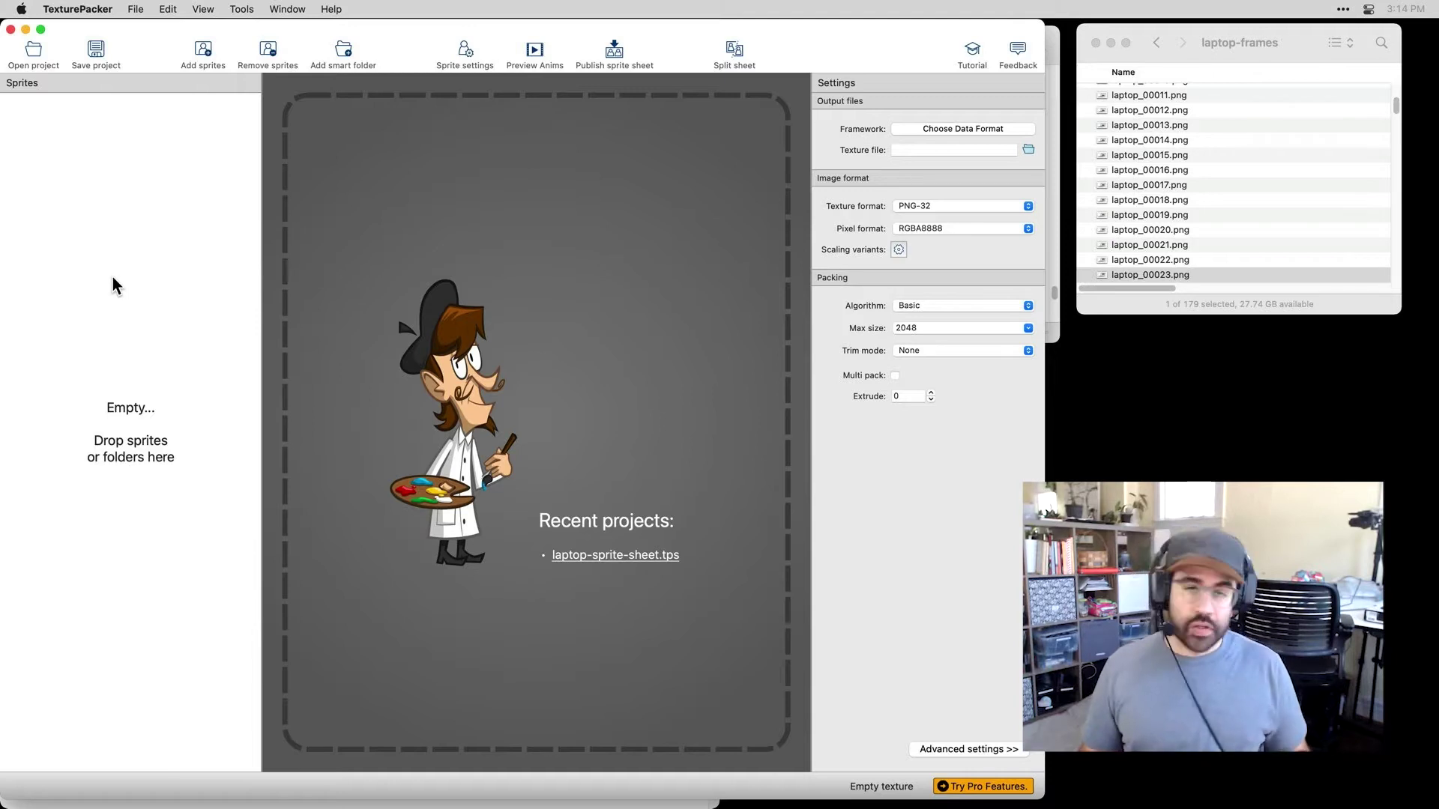
pyautogui.click(1144, 187)
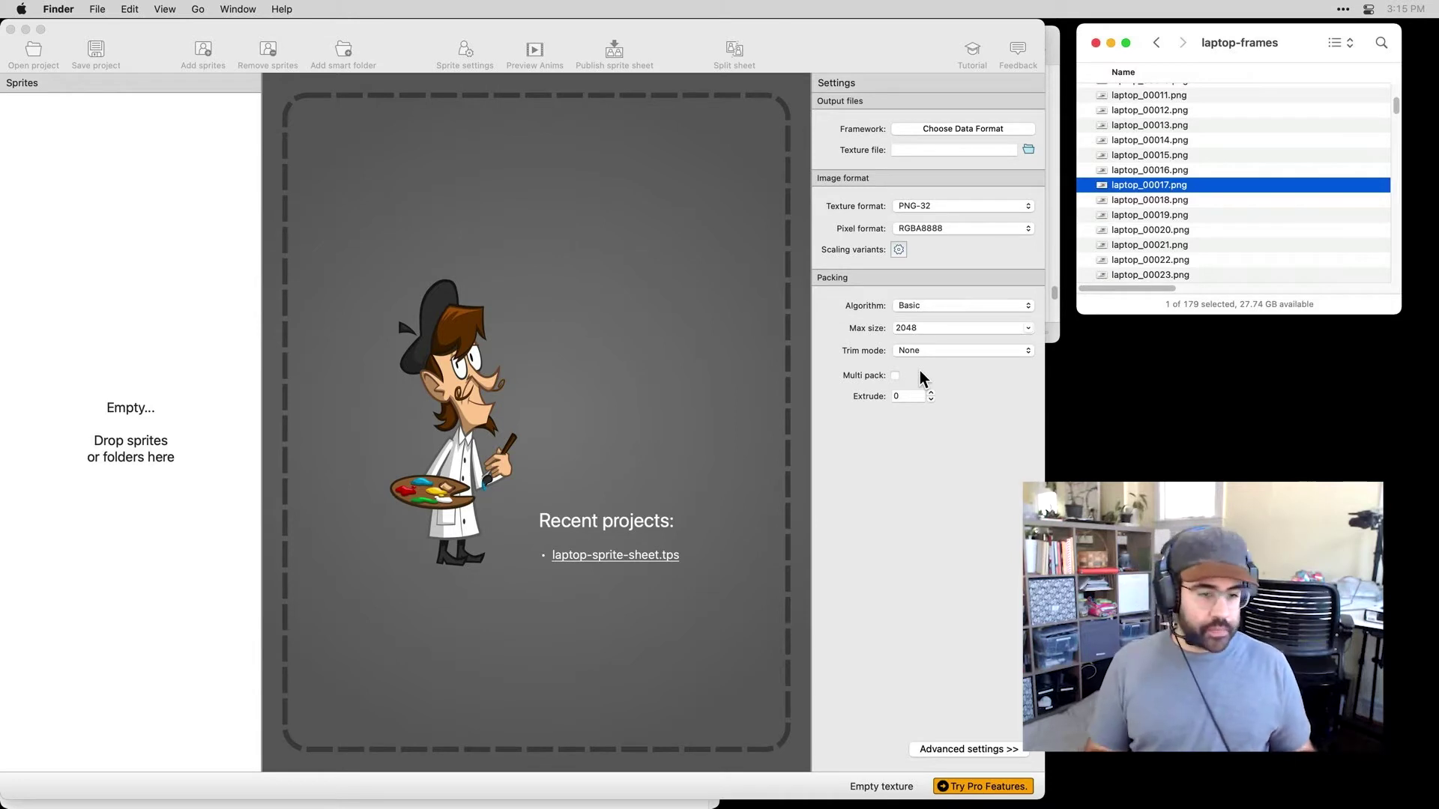
# Select all 179 laptop frame PNGs, drag them into the Sprites panel, and zoom the sheet out.
pyautogui.click(1181, 156)
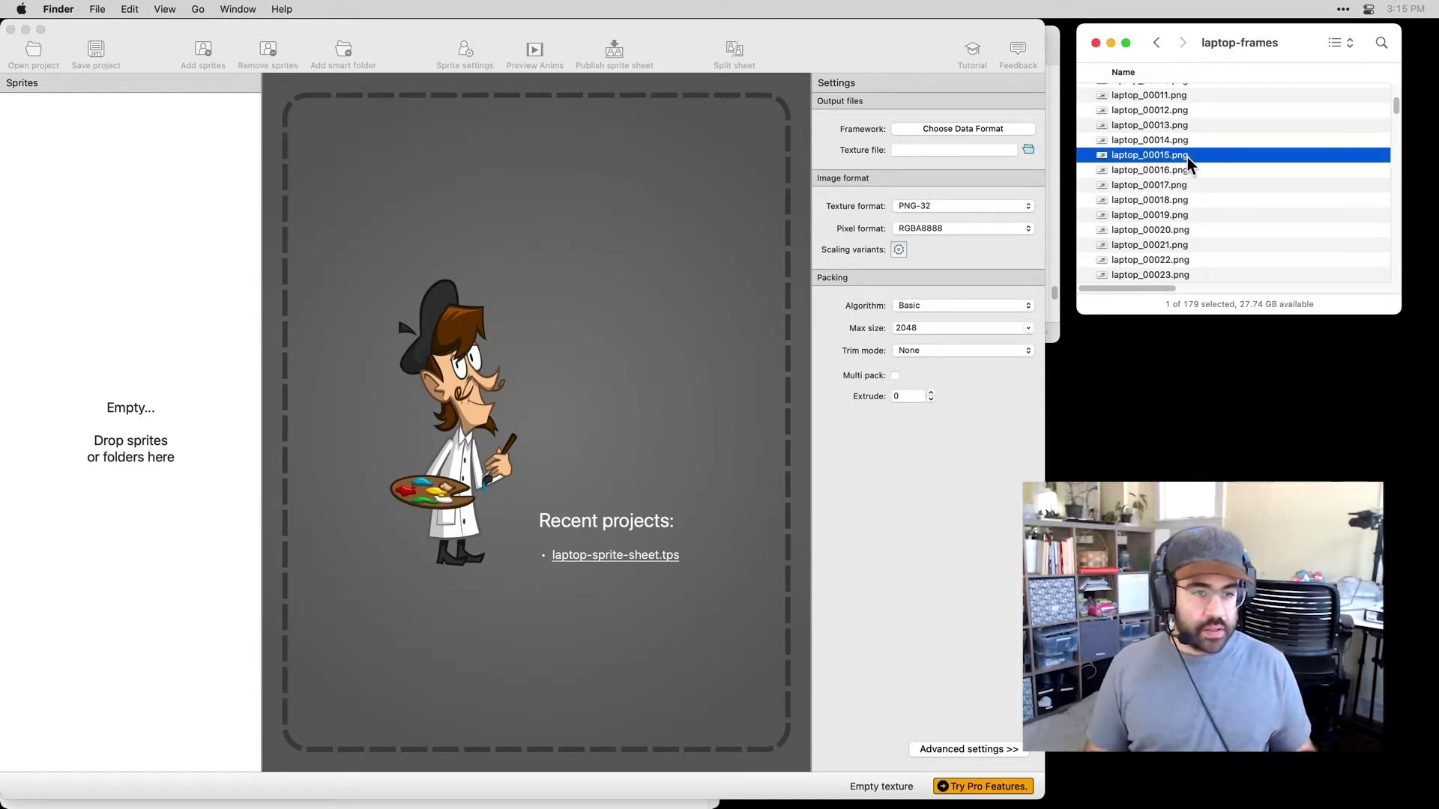
pyautogui.scroll(5, 1188, 157)
pyautogui.press('super+a')
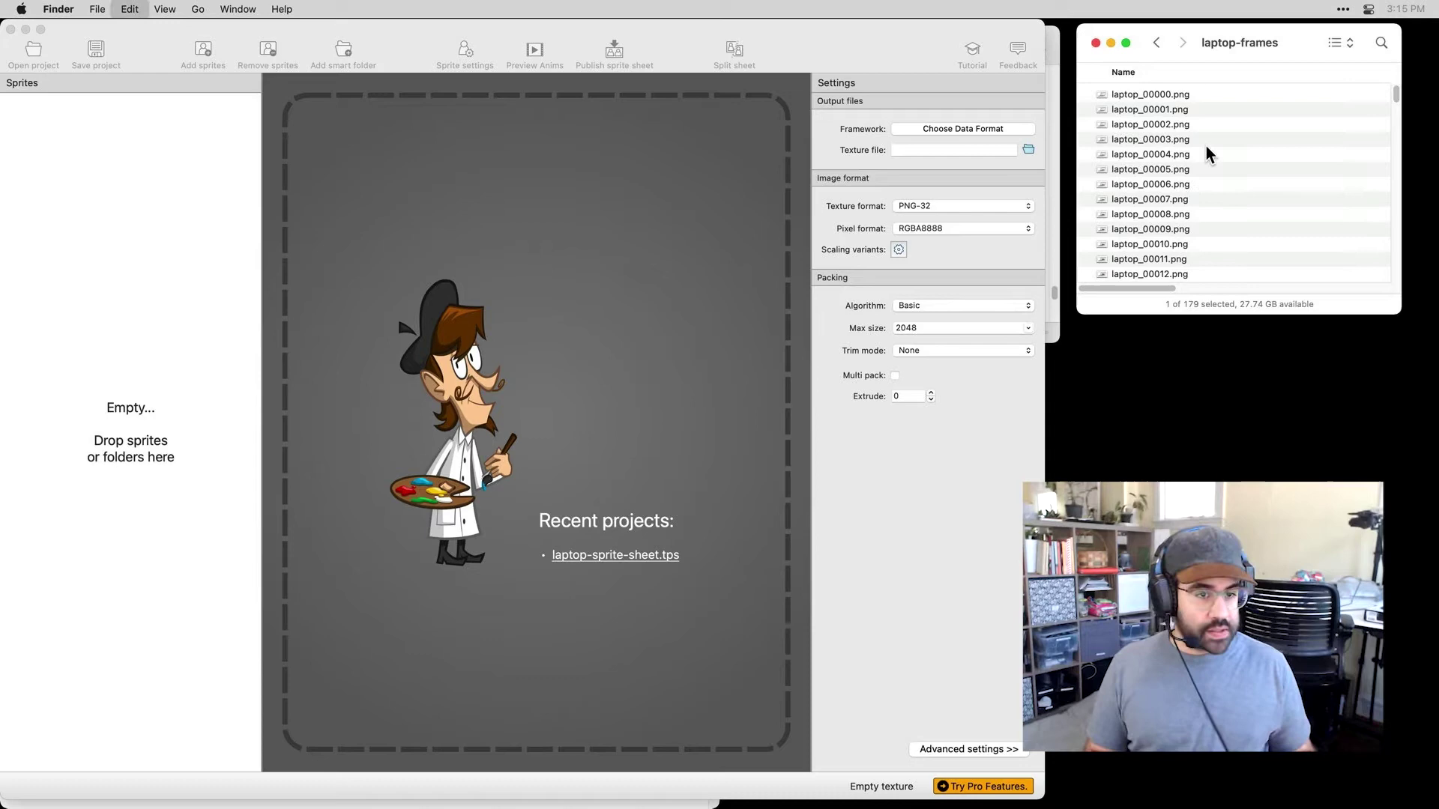
pyautogui.moveTo(1190, 98); pyautogui.dragTo(163, 177)
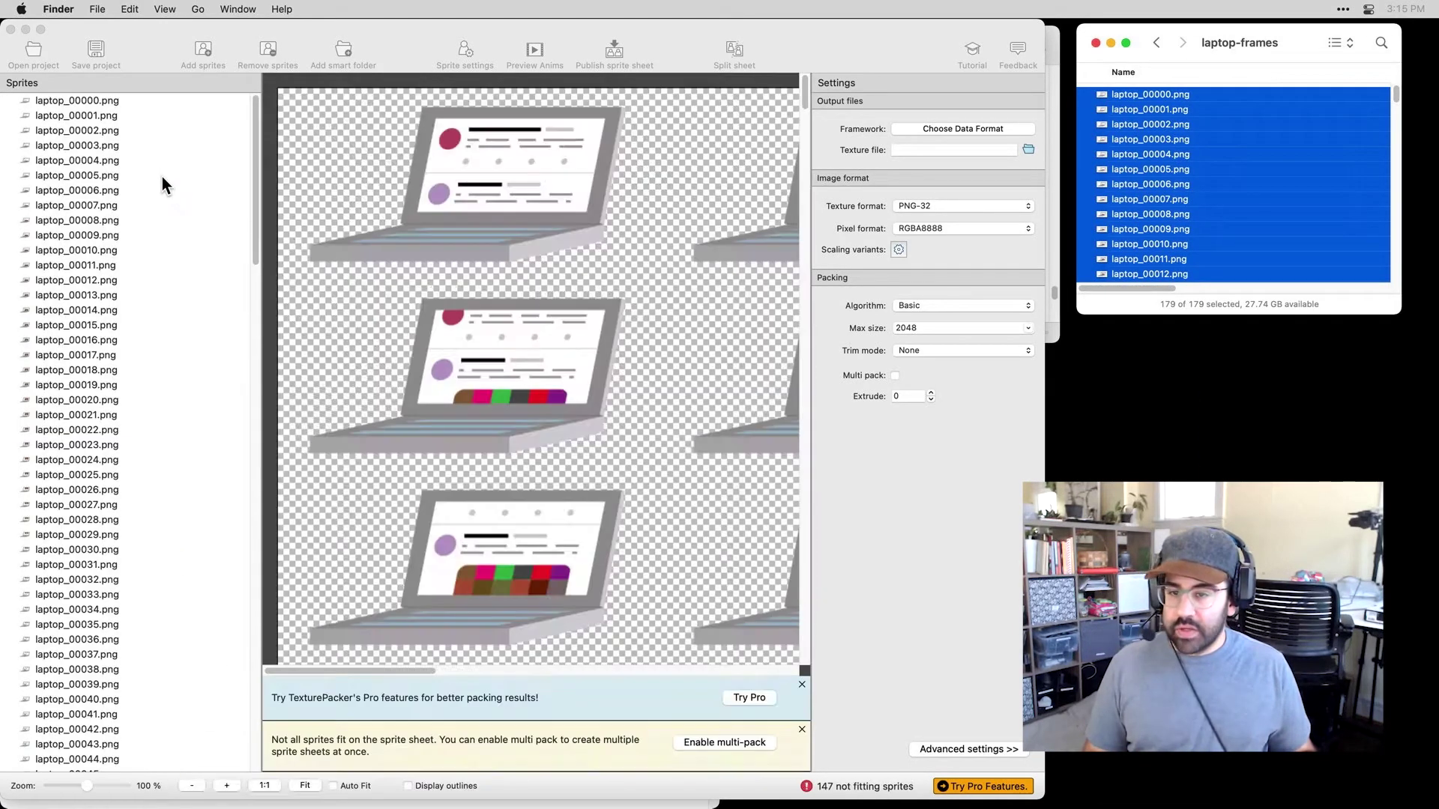
pyautogui.moveTo(255, 105); pyautogui.dragTo(317, 154)
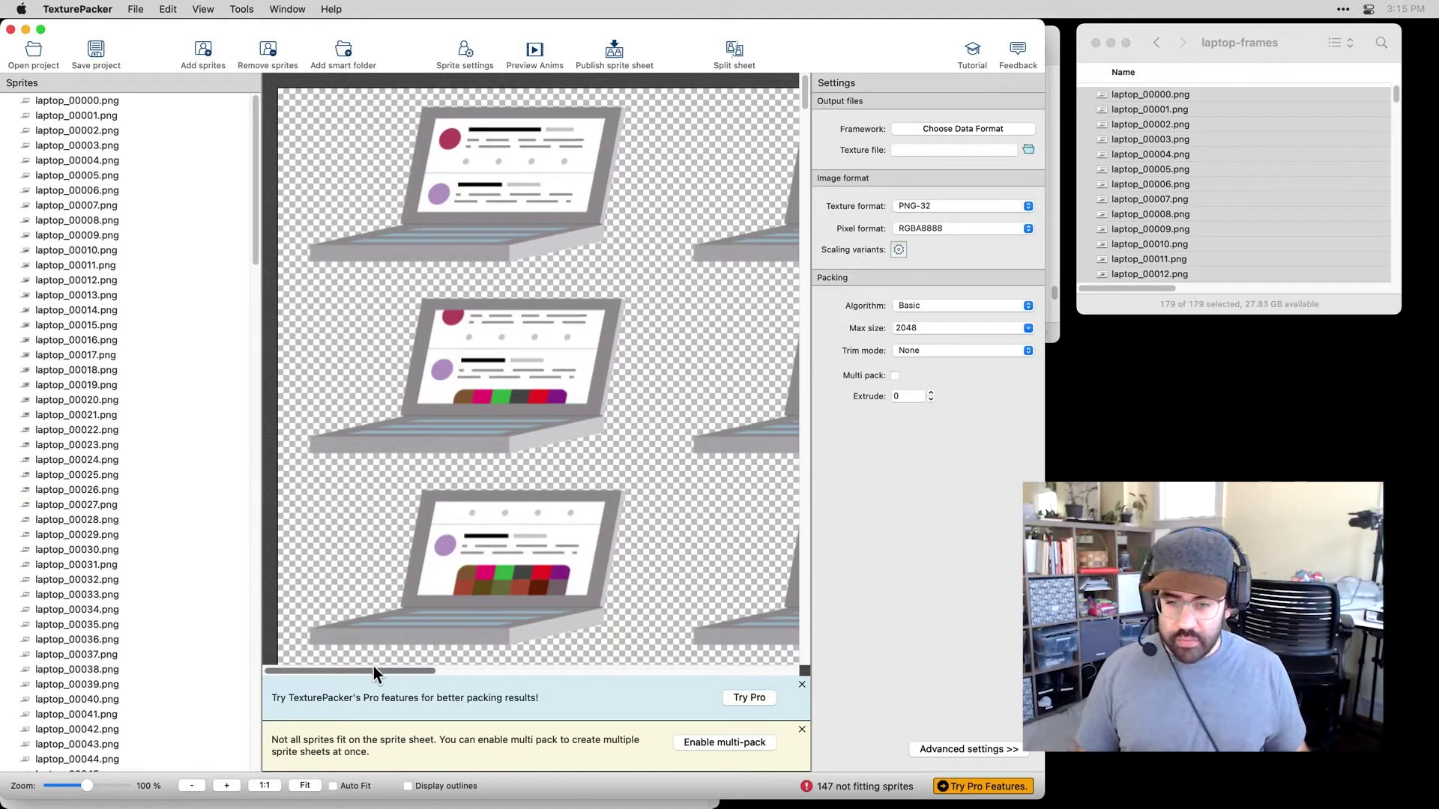
pyautogui.moveTo(374, 667); pyautogui.dragTo(338, 608)
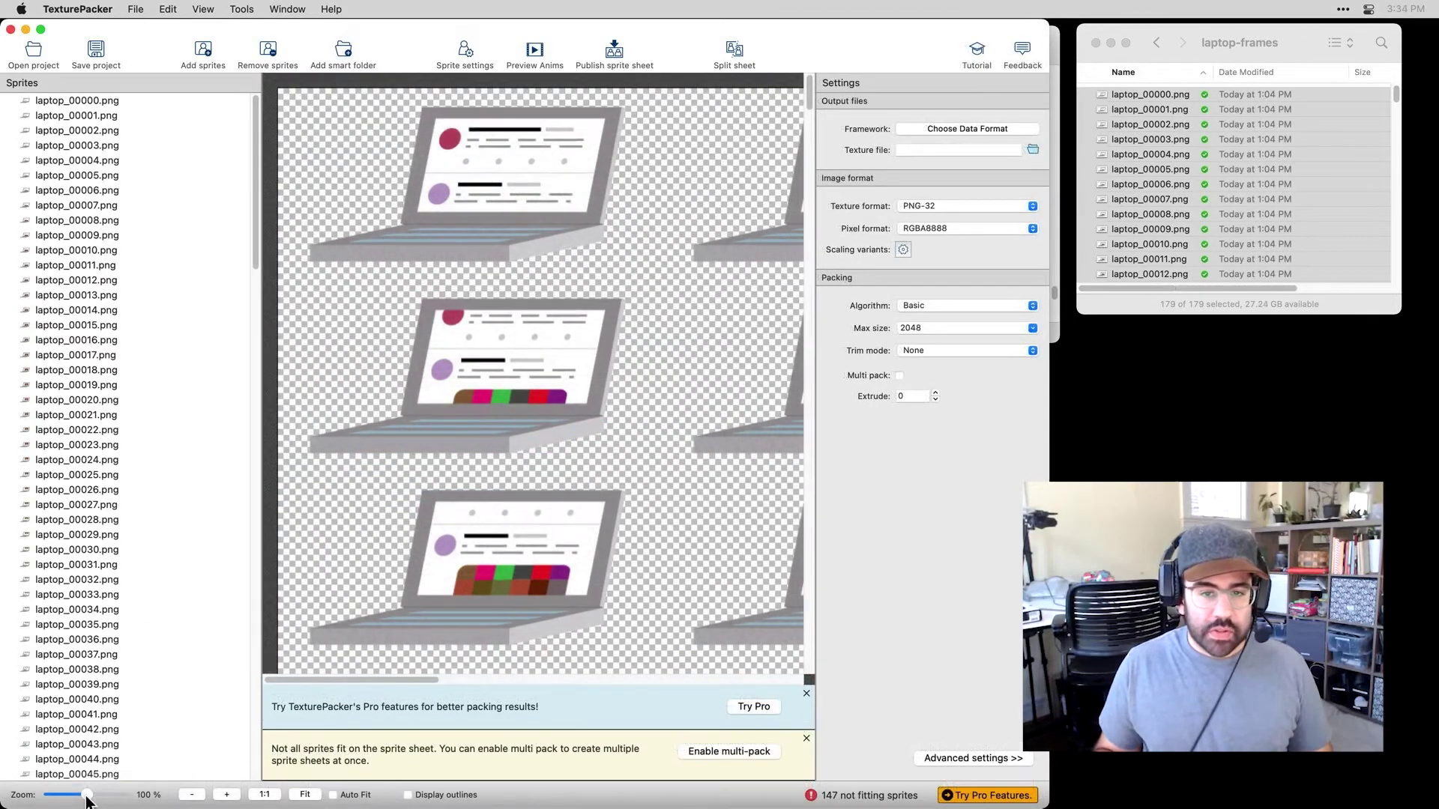
pyautogui.moveTo(86, 798); pyautogui.dragTo(49, 796)
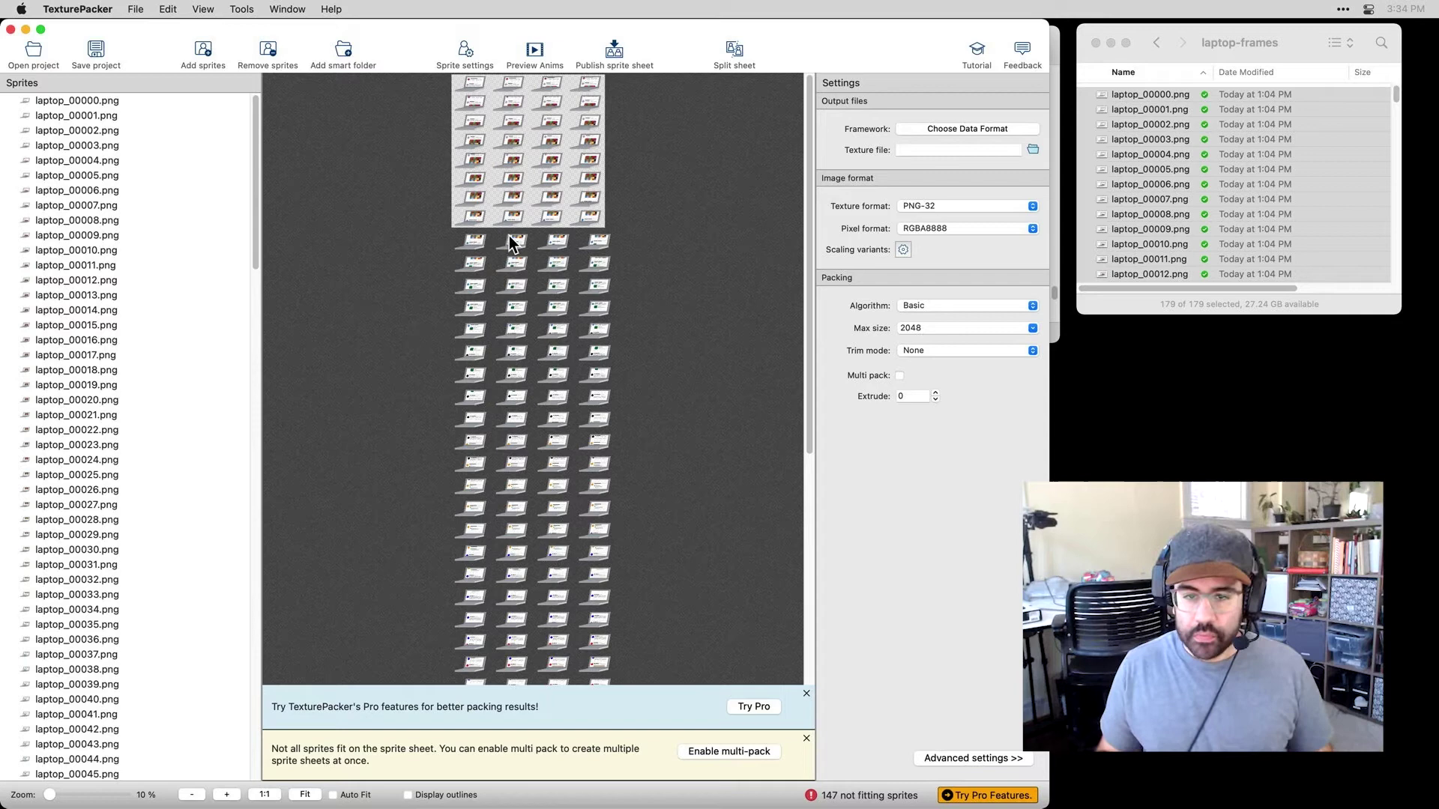
pyautogui.moveTo(509, 234)
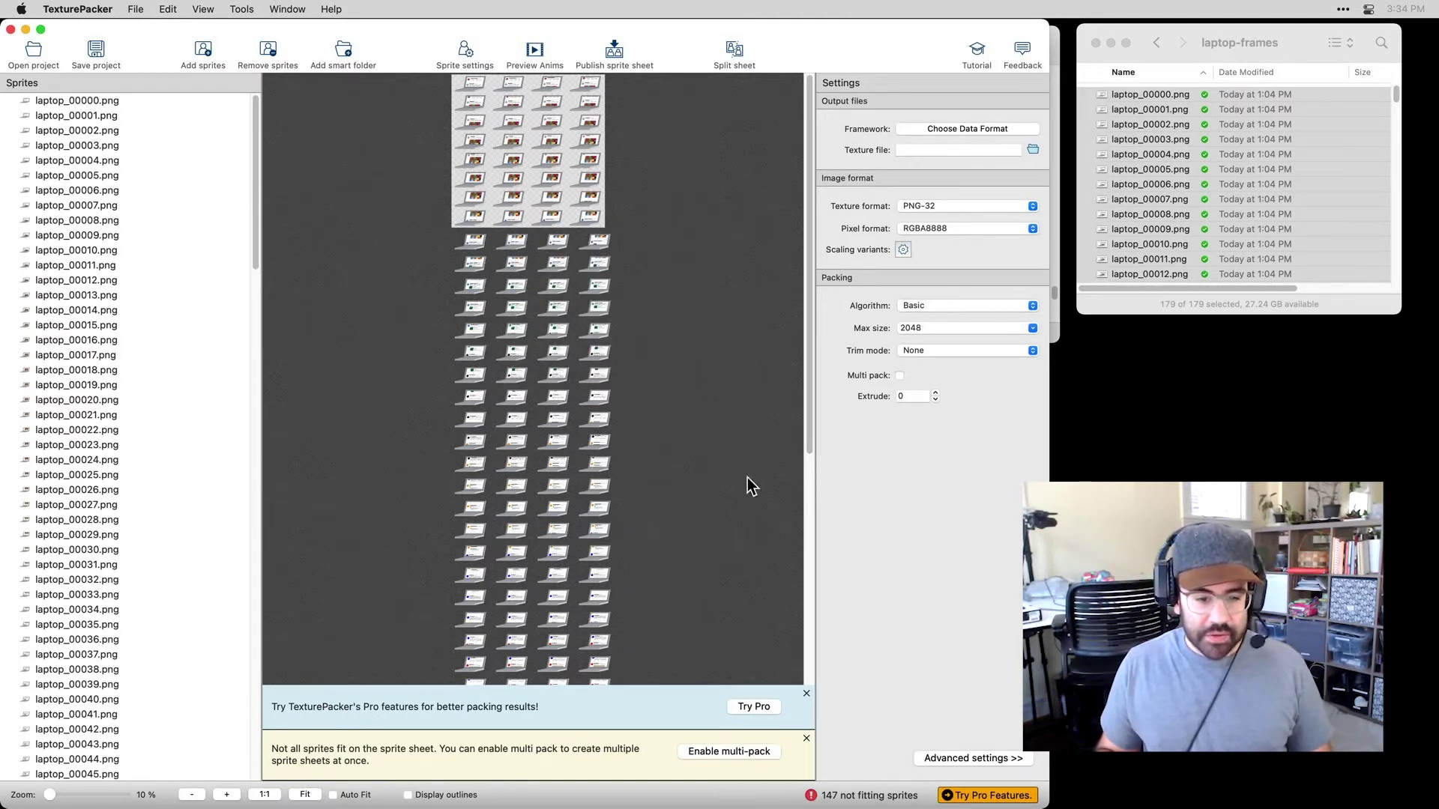
pyautogui.moveTo(812, 360); pyautogui.dragTo(825, 249)
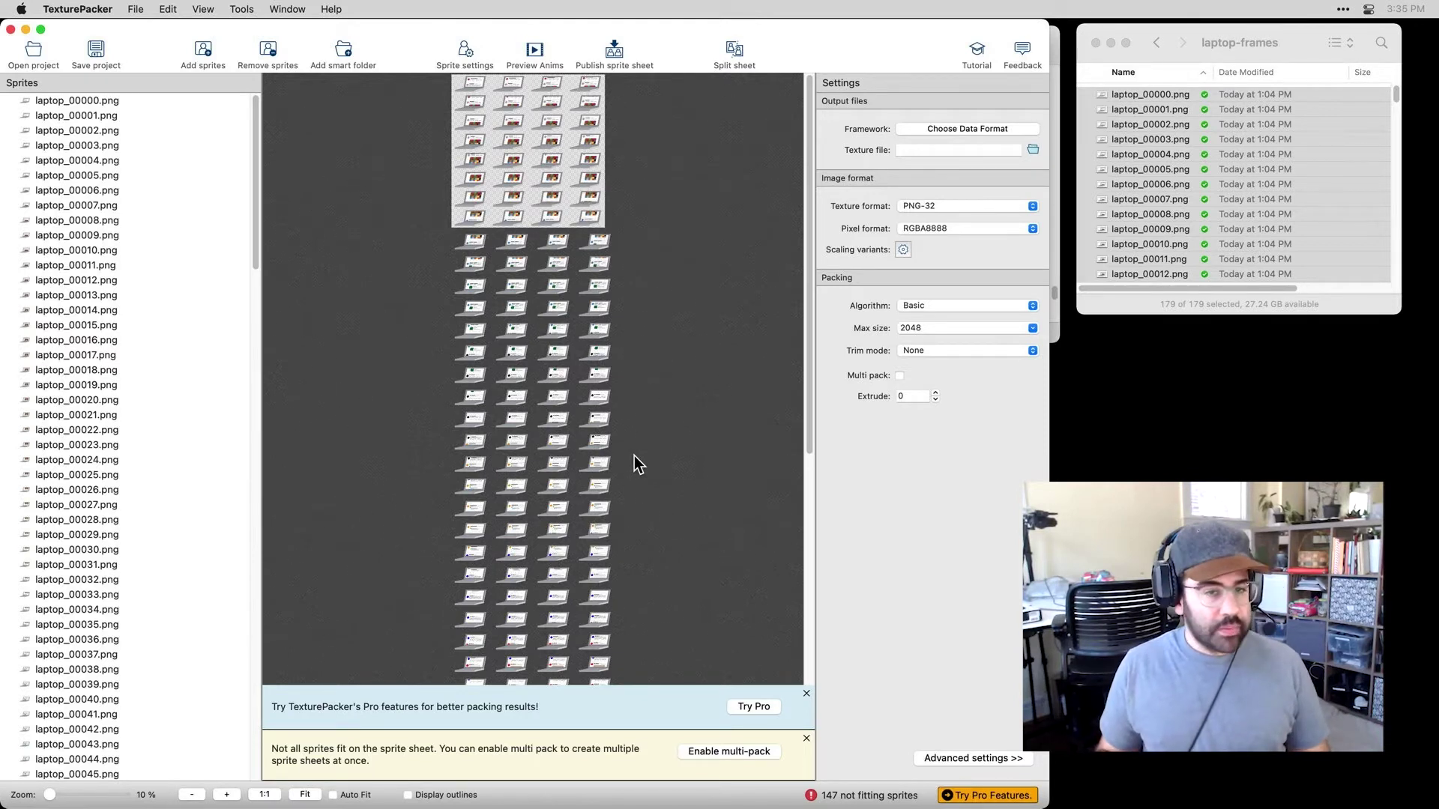
# Set the scaling of all 179 sprites to 0.25 and zoom the packed sheet preview in.
pyautogui.click(82, 102)
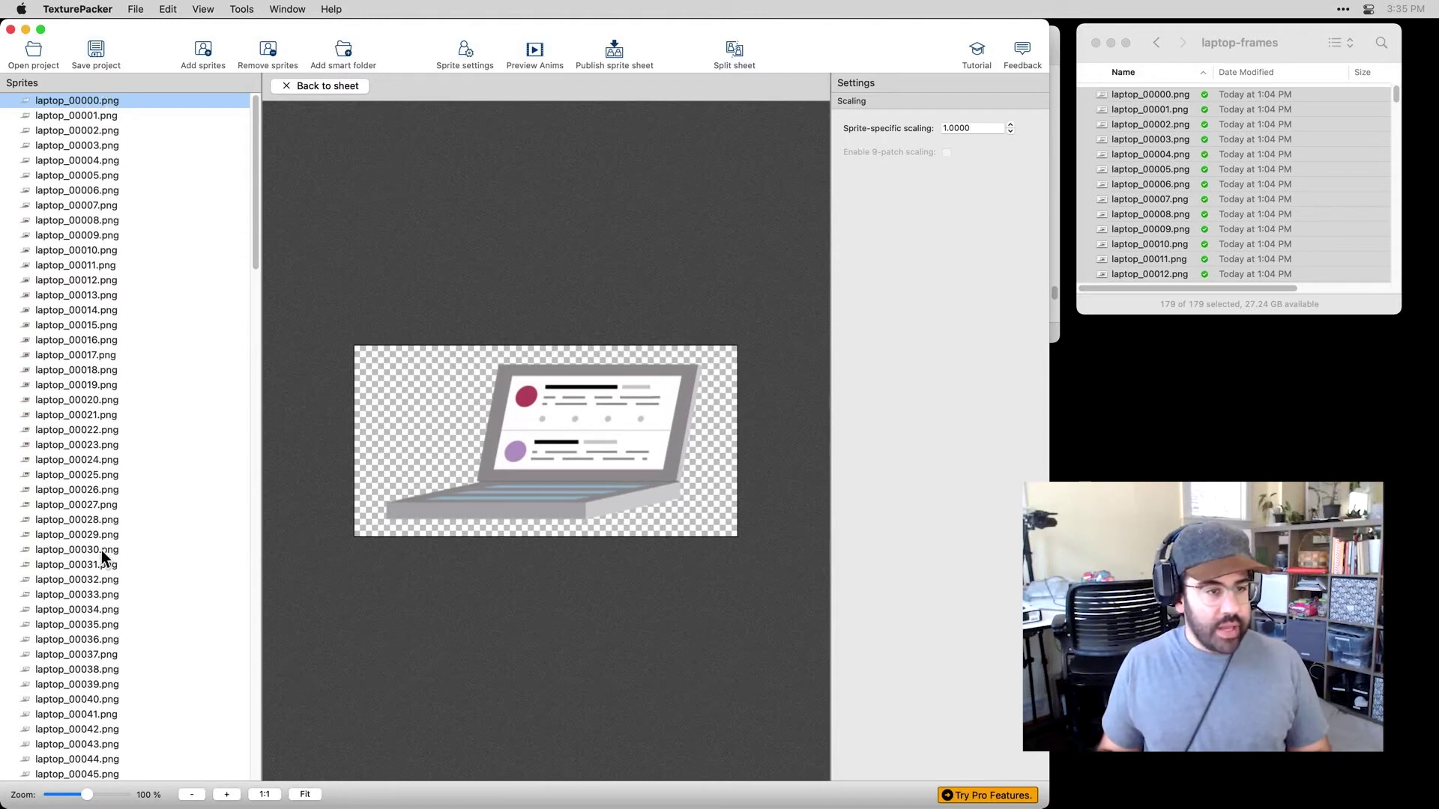
pyautogui.scroll(-20, 120, 225)
pyautogui.press('super+a')
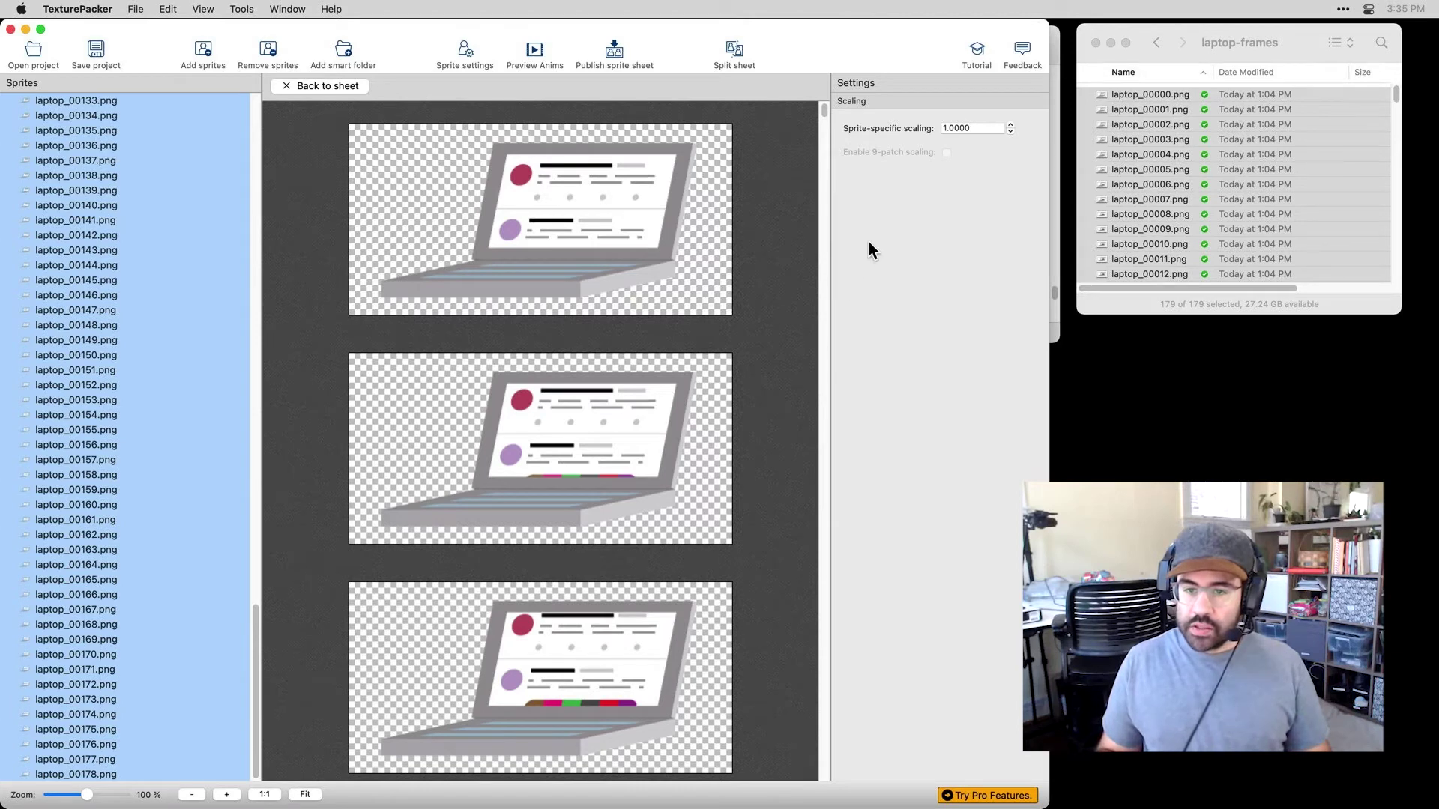
pyautogui.moveTo(977, 128); pyautogui.dragTo(941, 131)
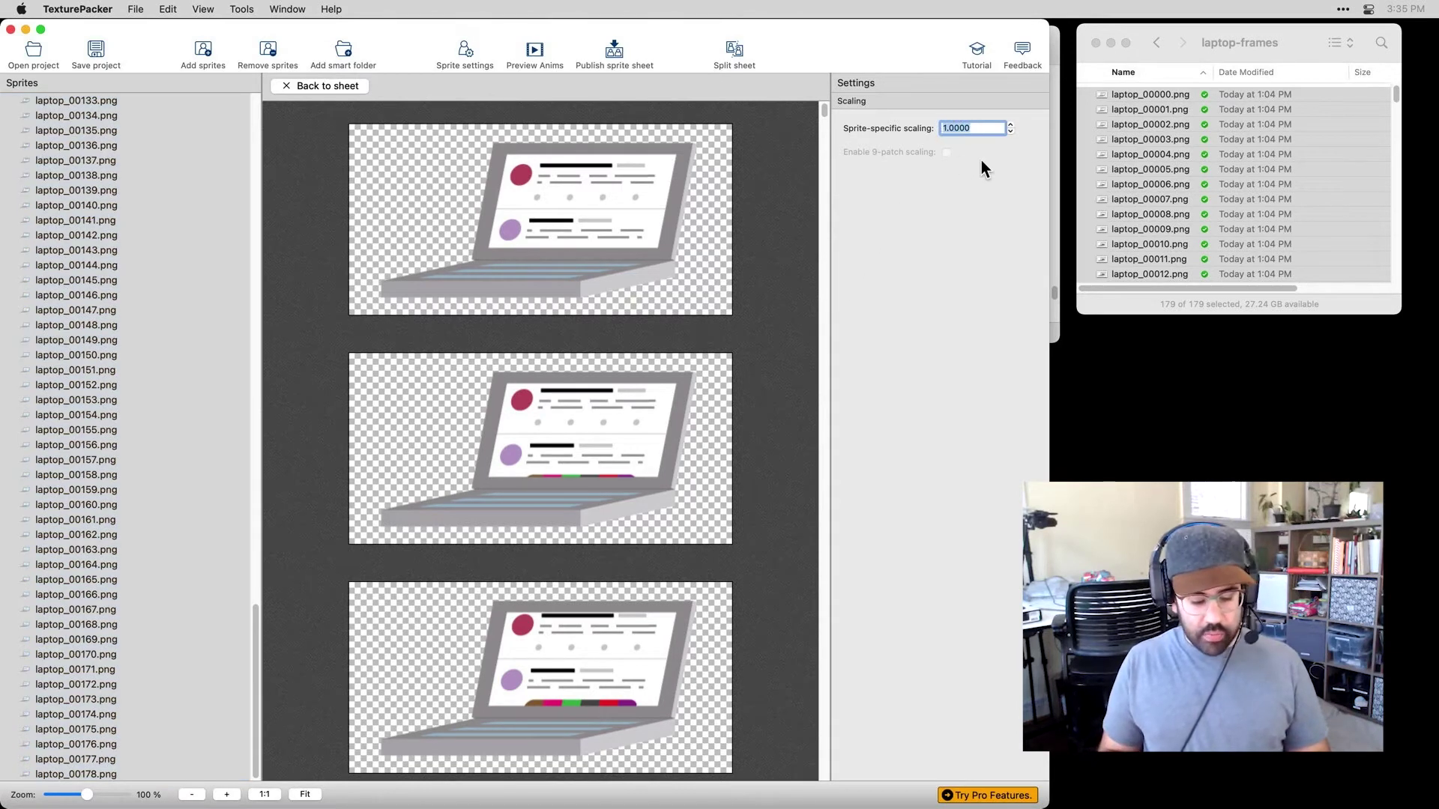
pyautogui.write('.')
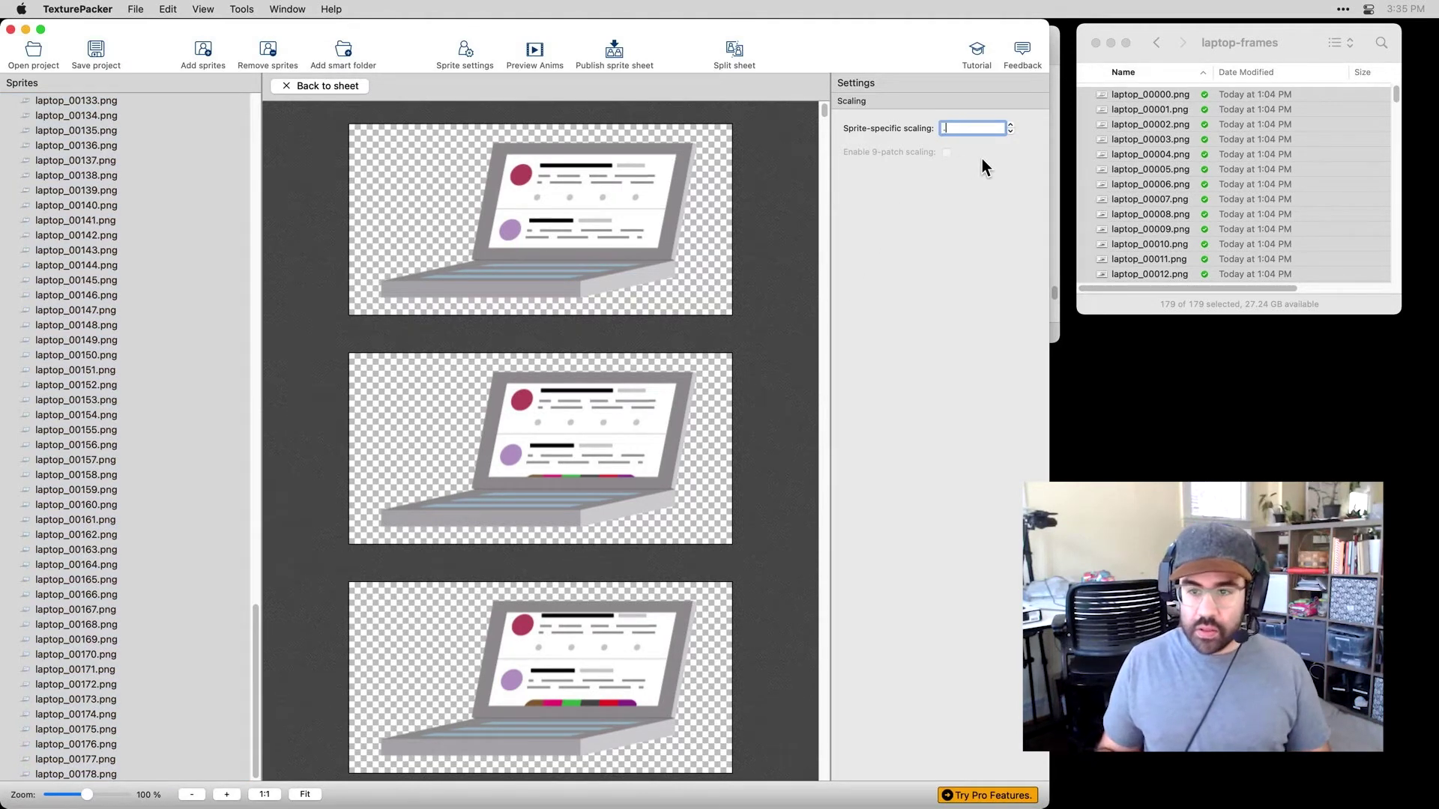
pyautogui.write('25')
pyautogui.click(948, 224)
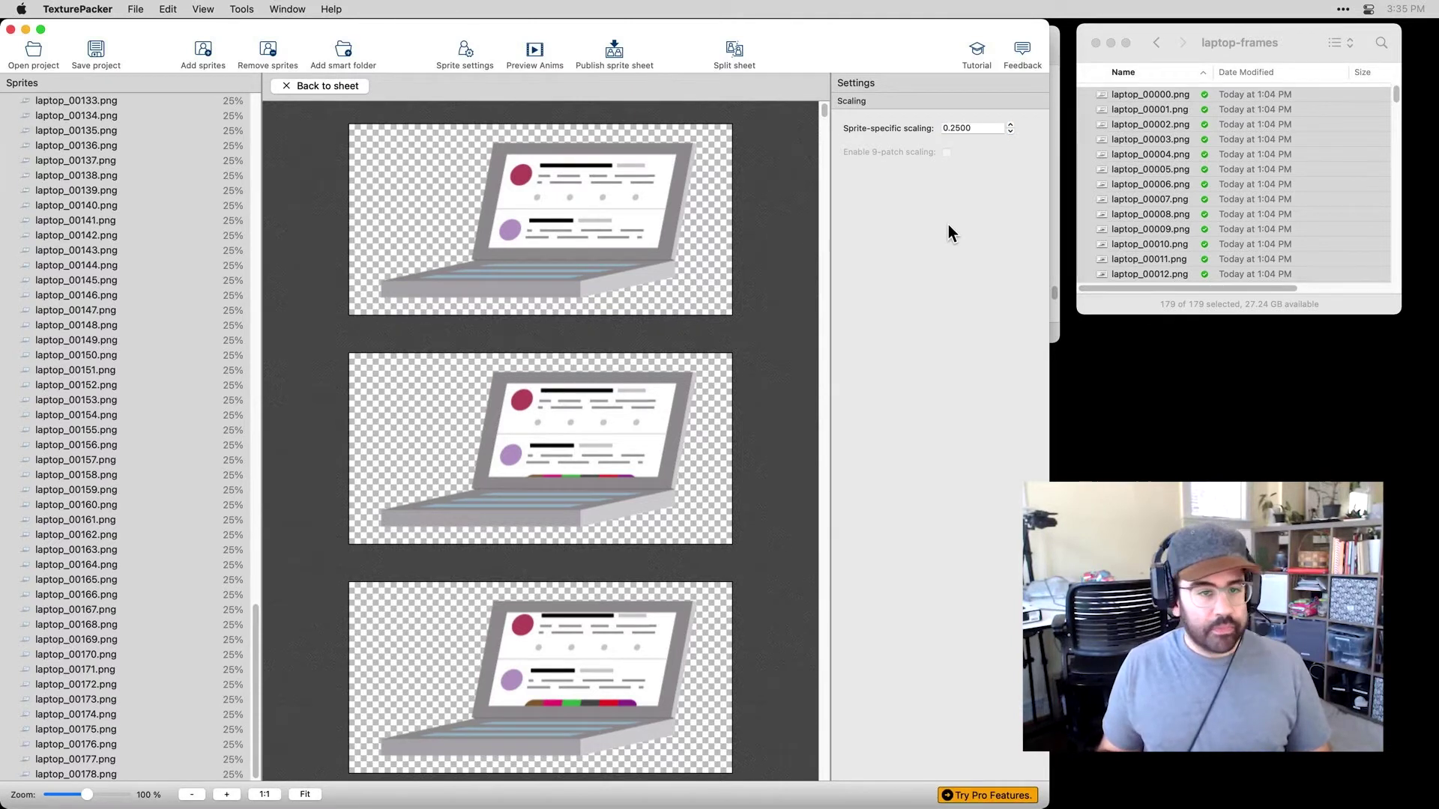
pyautogui.click(289, 86)
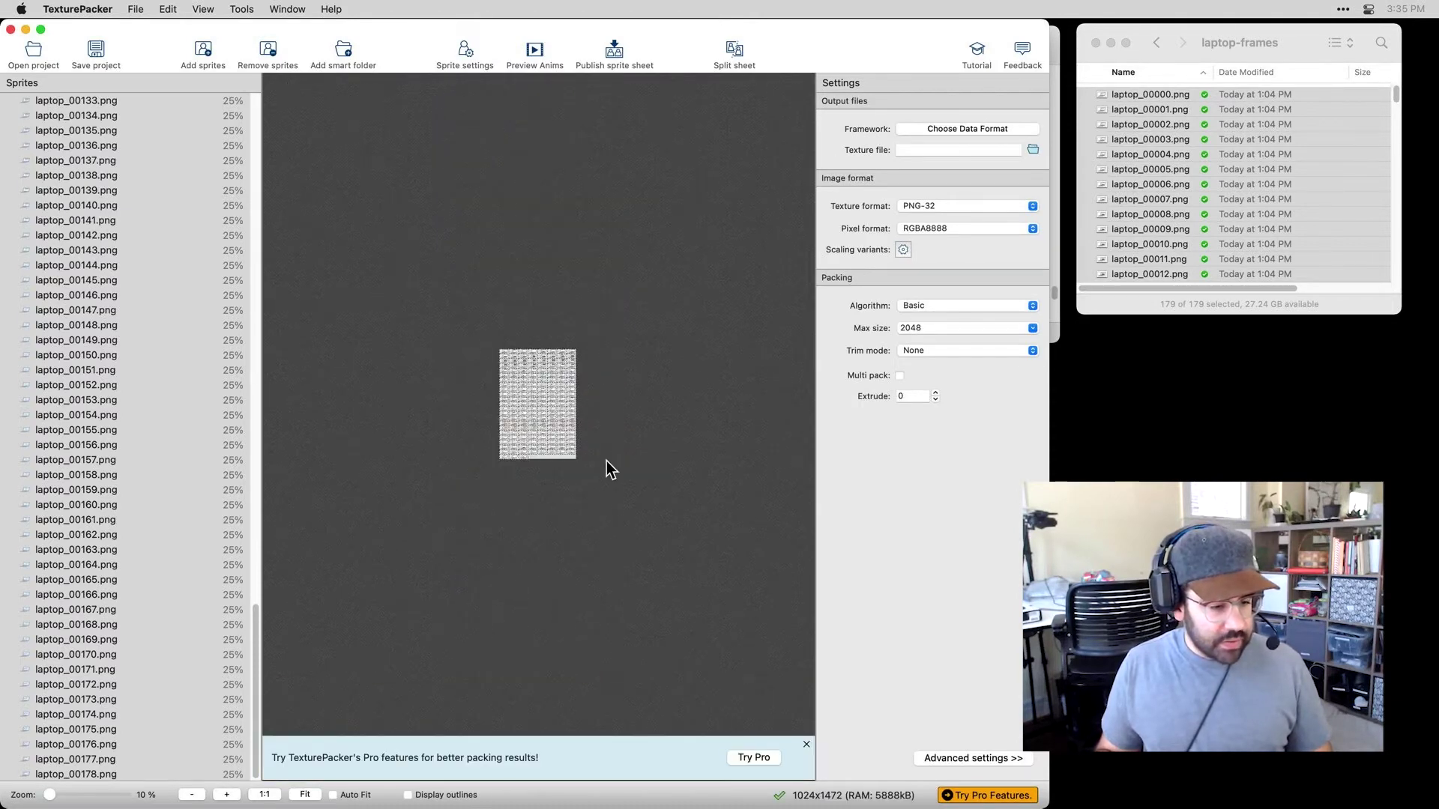
pyautogui.moveTo(50, 796); pyautogui.dragTo(68, 795)
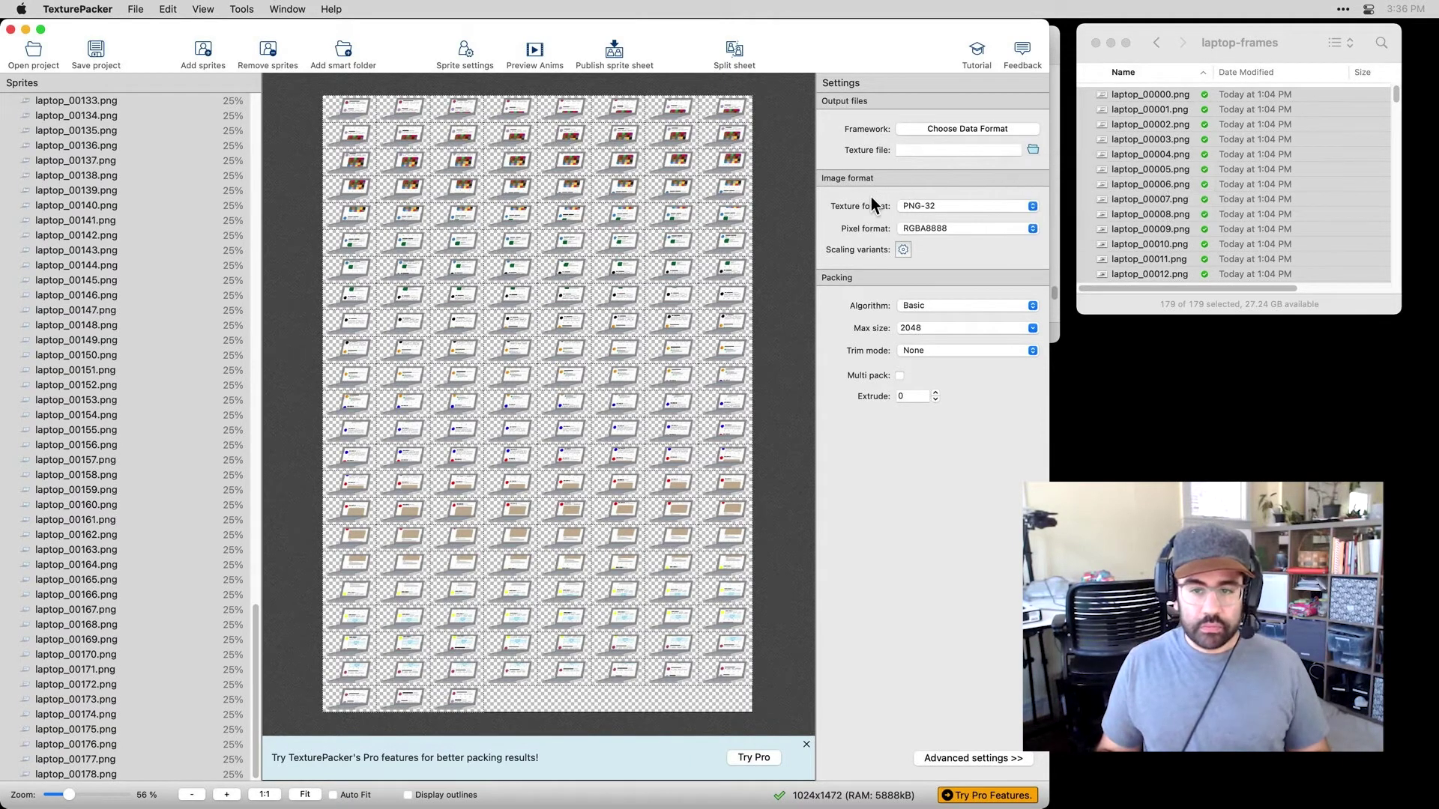
pyautogui.click(977, 207)
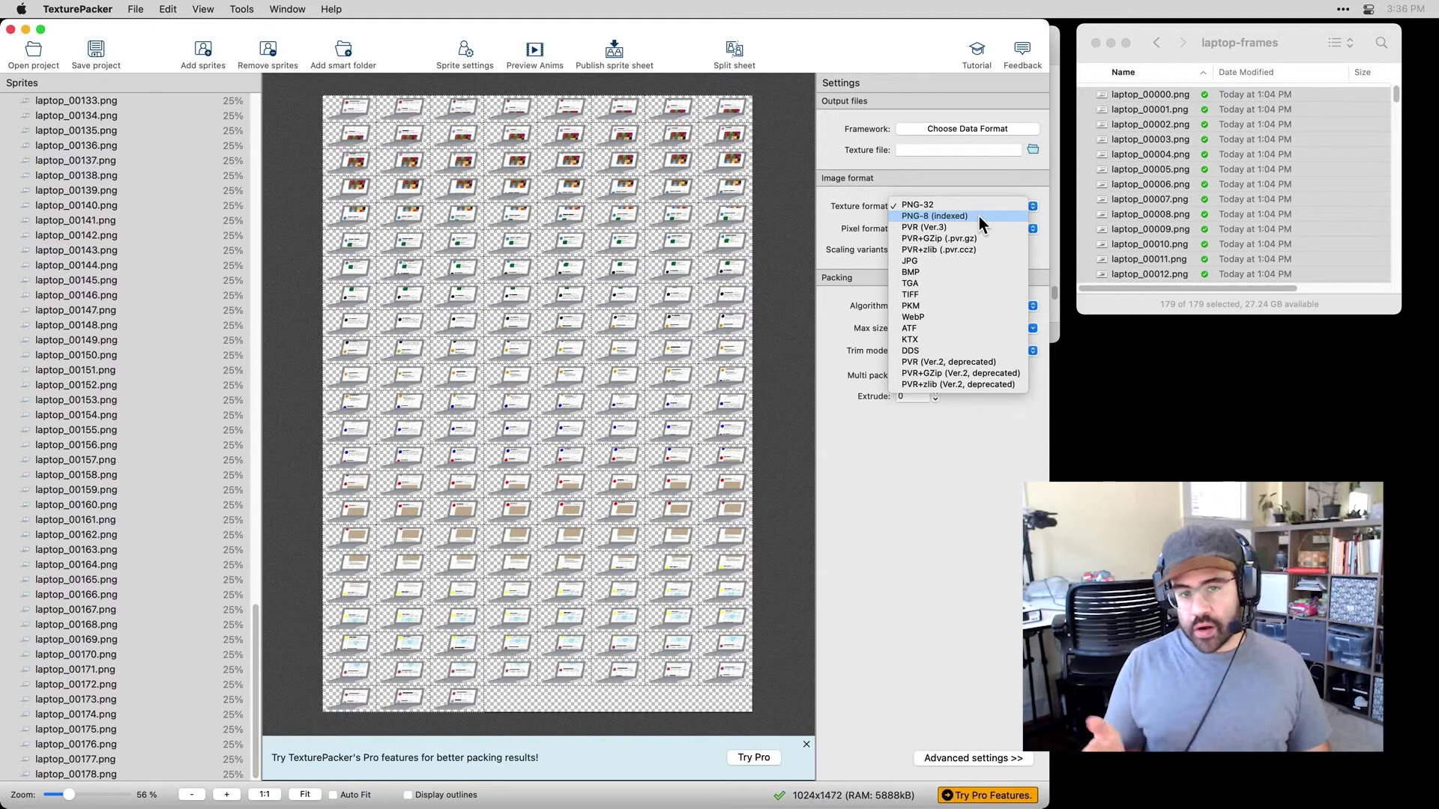
pyautogui.click(964, 201)
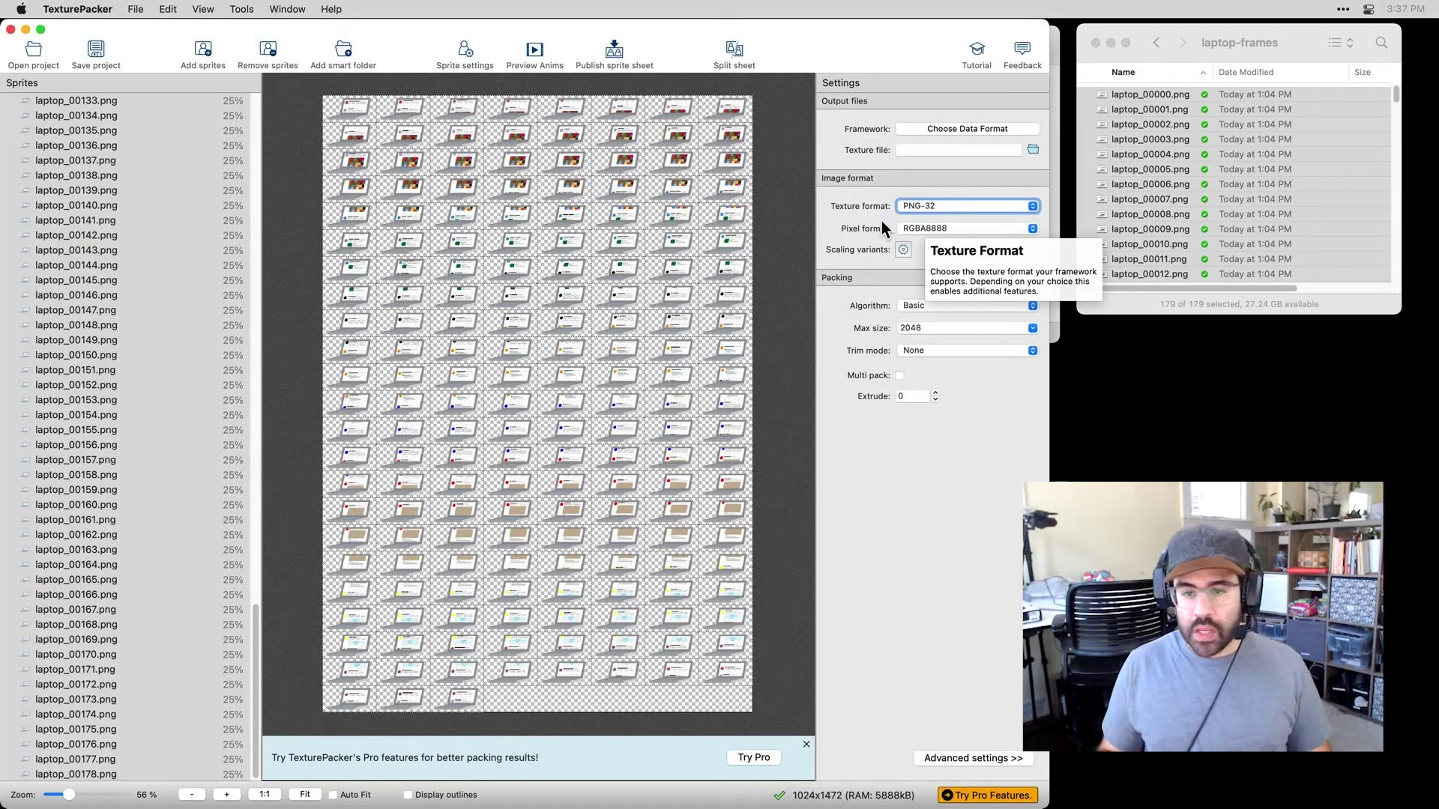
pyautogui.moveTo(858, 226)
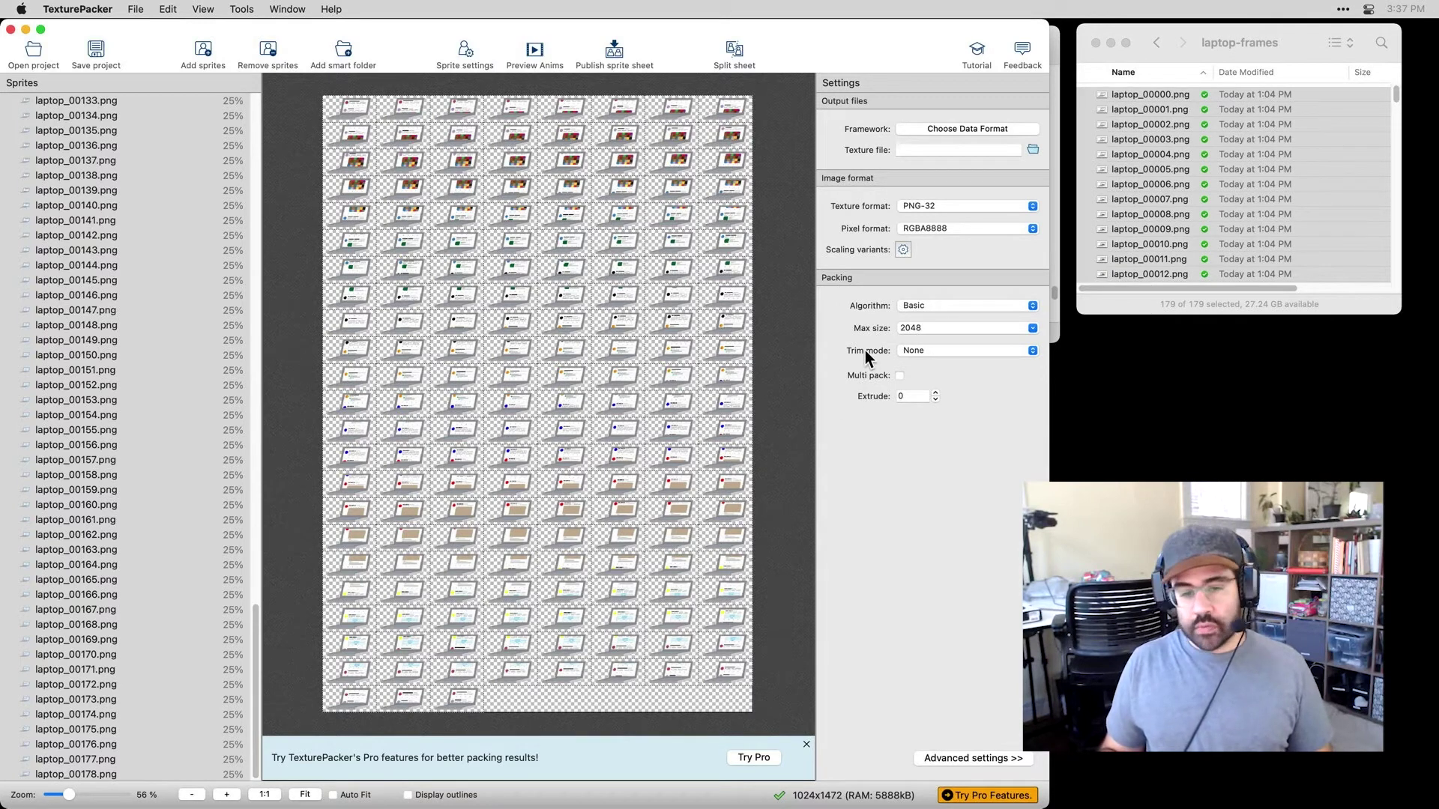
pyautogui.moveTo(865, 351)
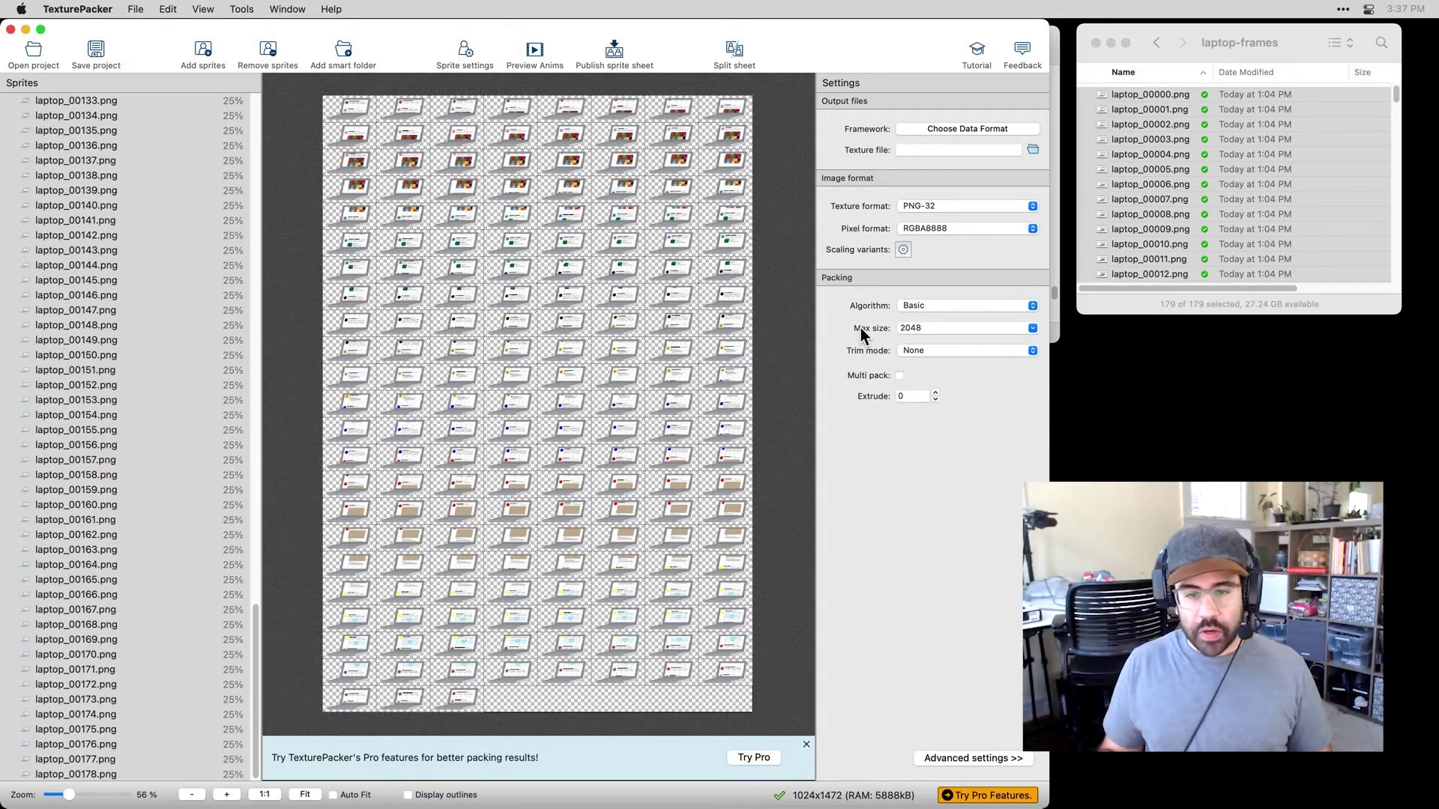
pyautogui.click(1034, 329)
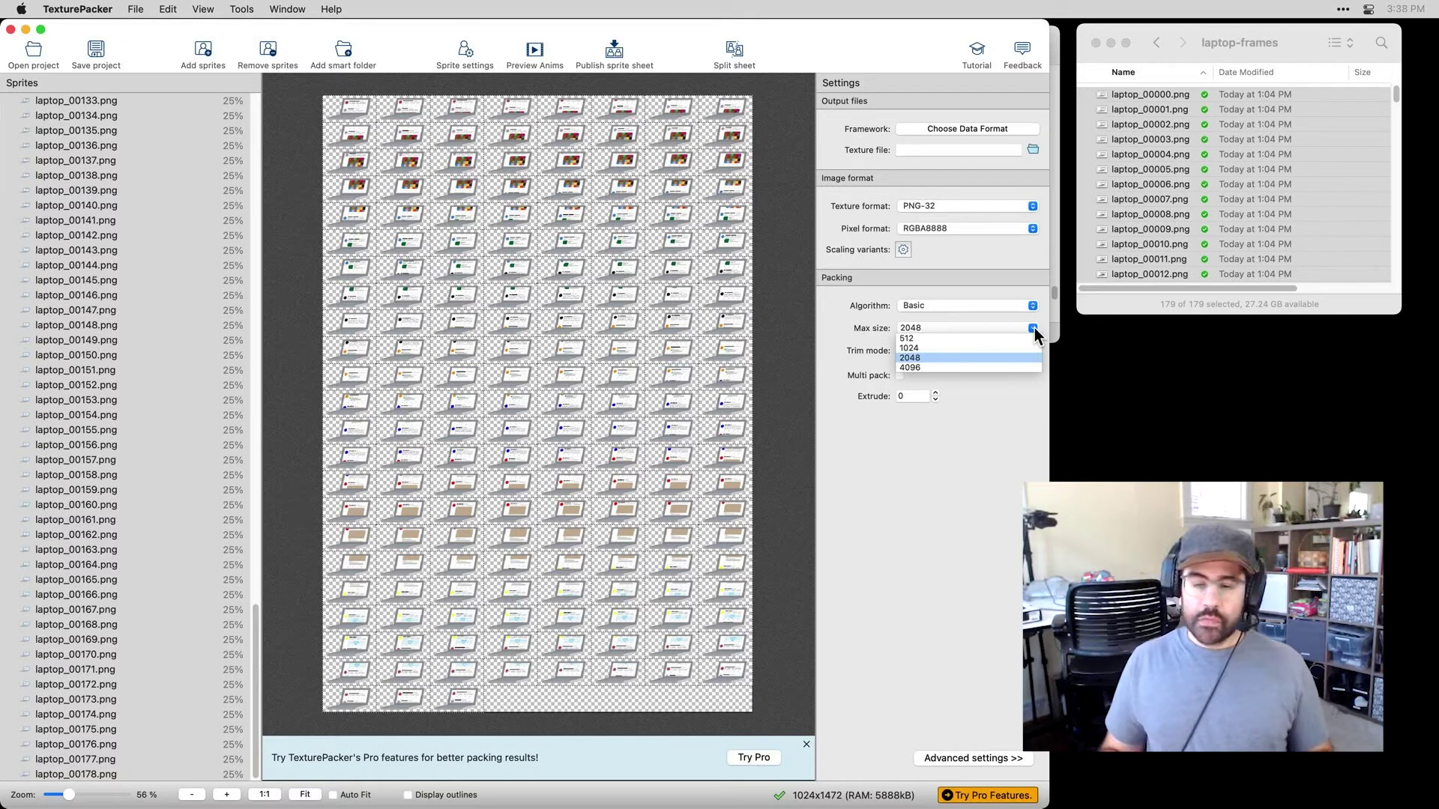
pyautogui.click(928, 357)
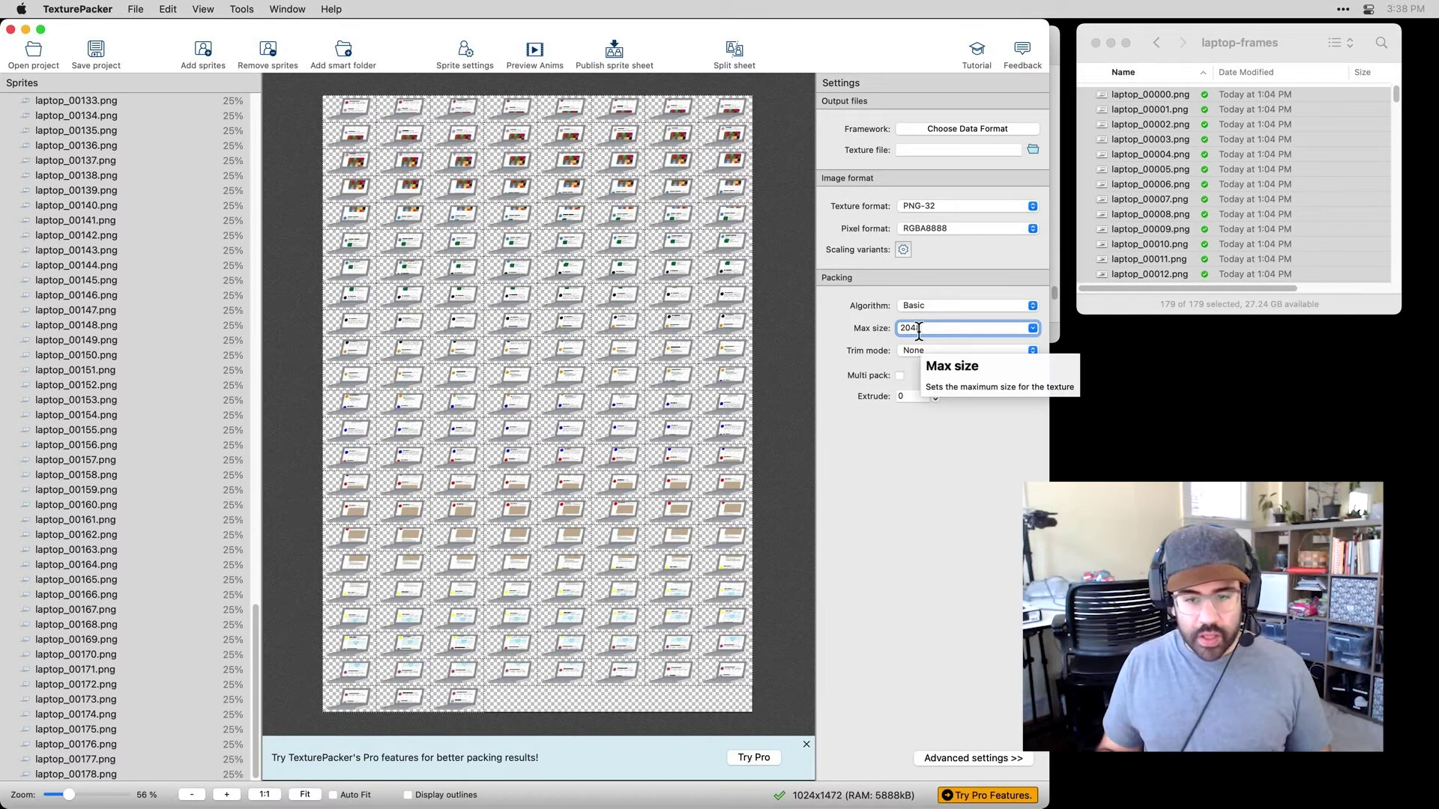
pyautogui.click(920, 428)
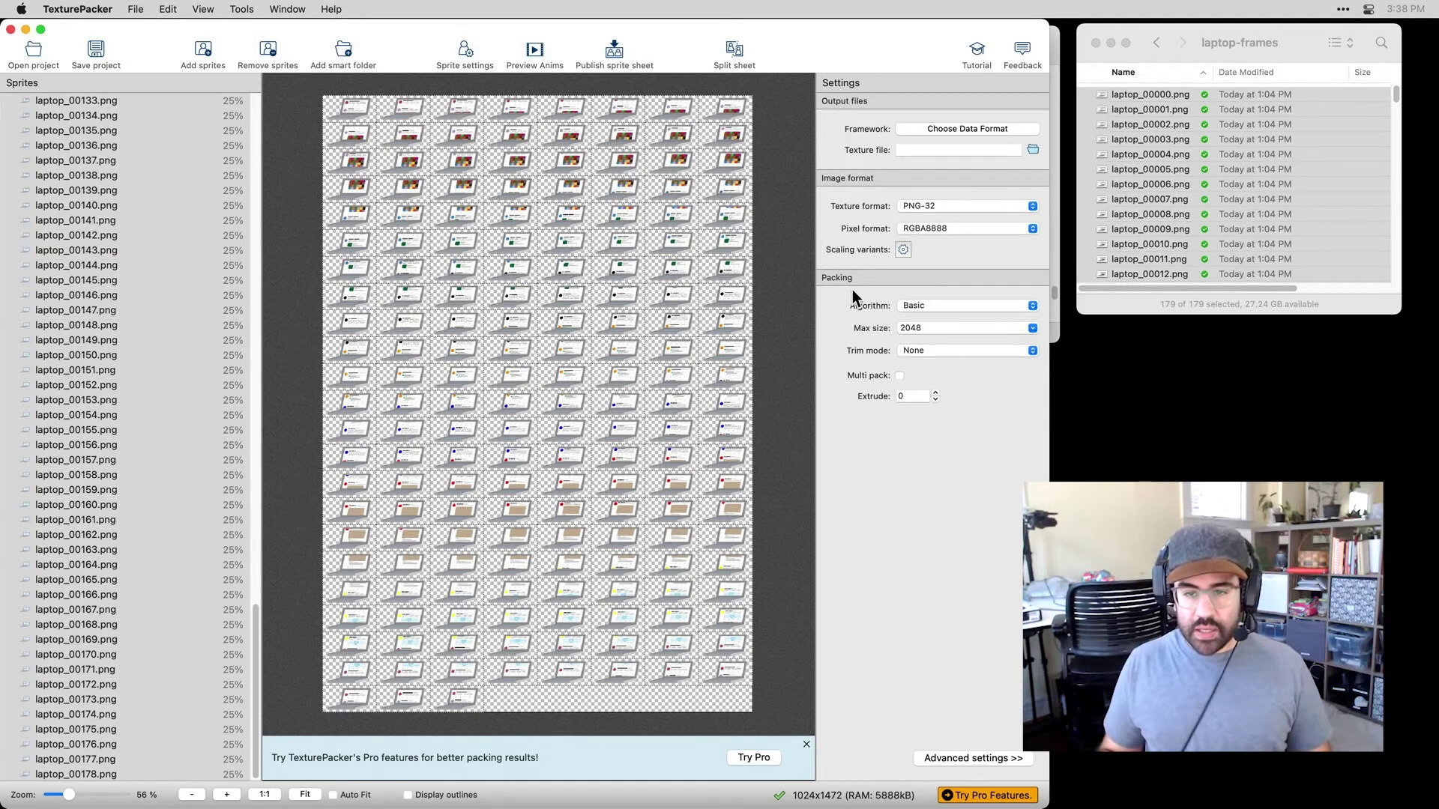
# Save the project file under the name laptop-sprite-project in the laptop-frames folder.
pyautogui.moveTo(954, 150)
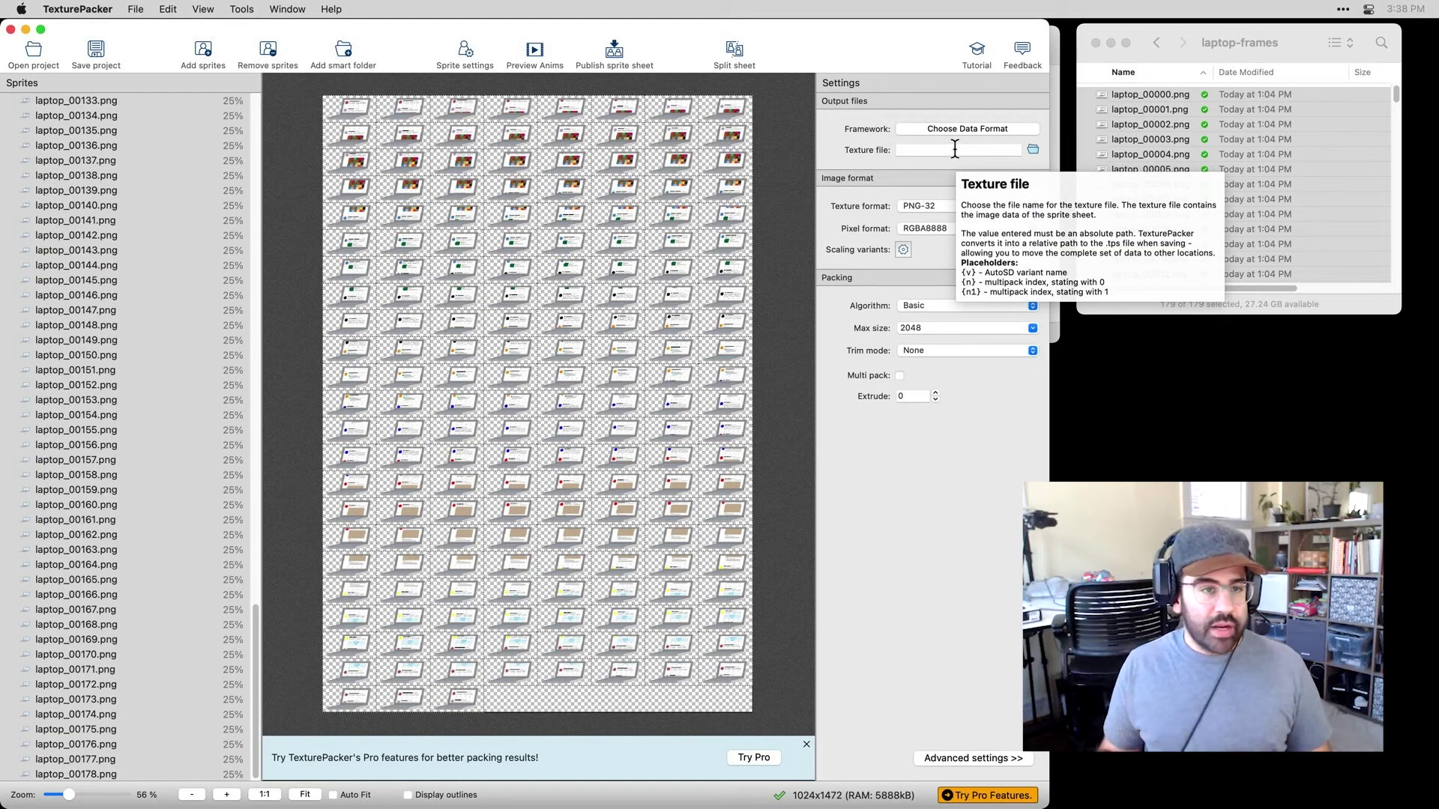
pyautogui.click(94, 49)
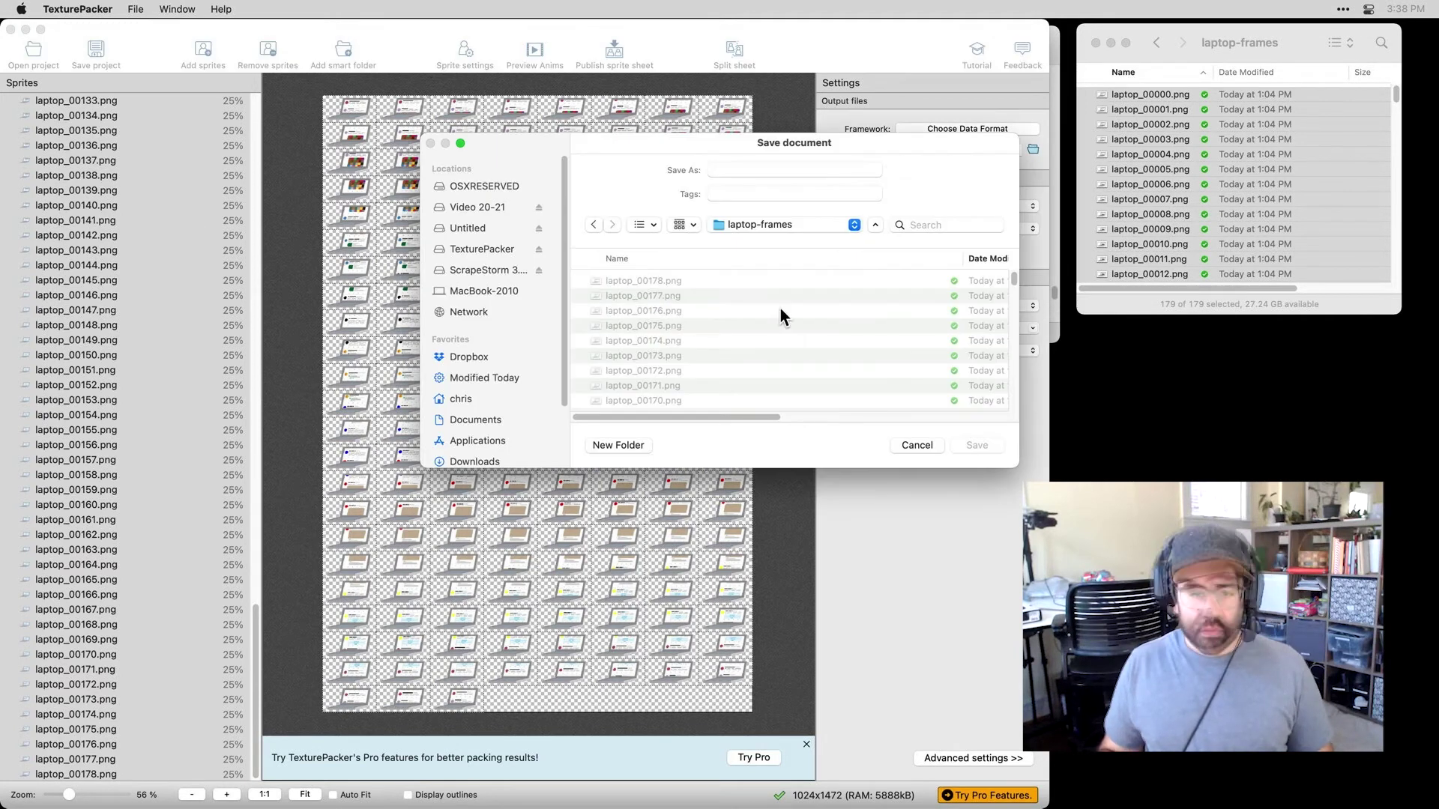
pyautogui.click(790, 170)
pyautogui.write('laptop-sprite-project')
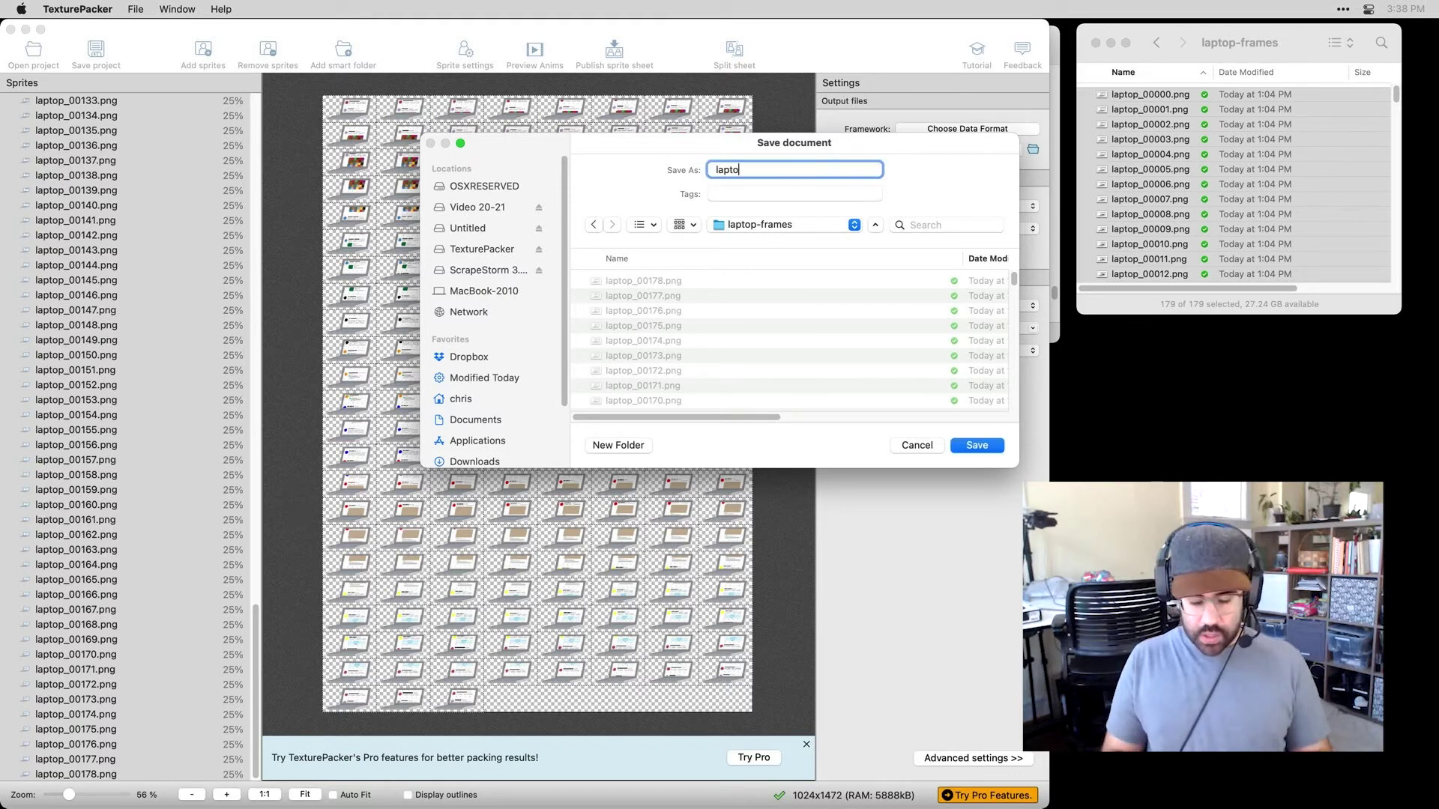
pyautogui.click(975, 445)
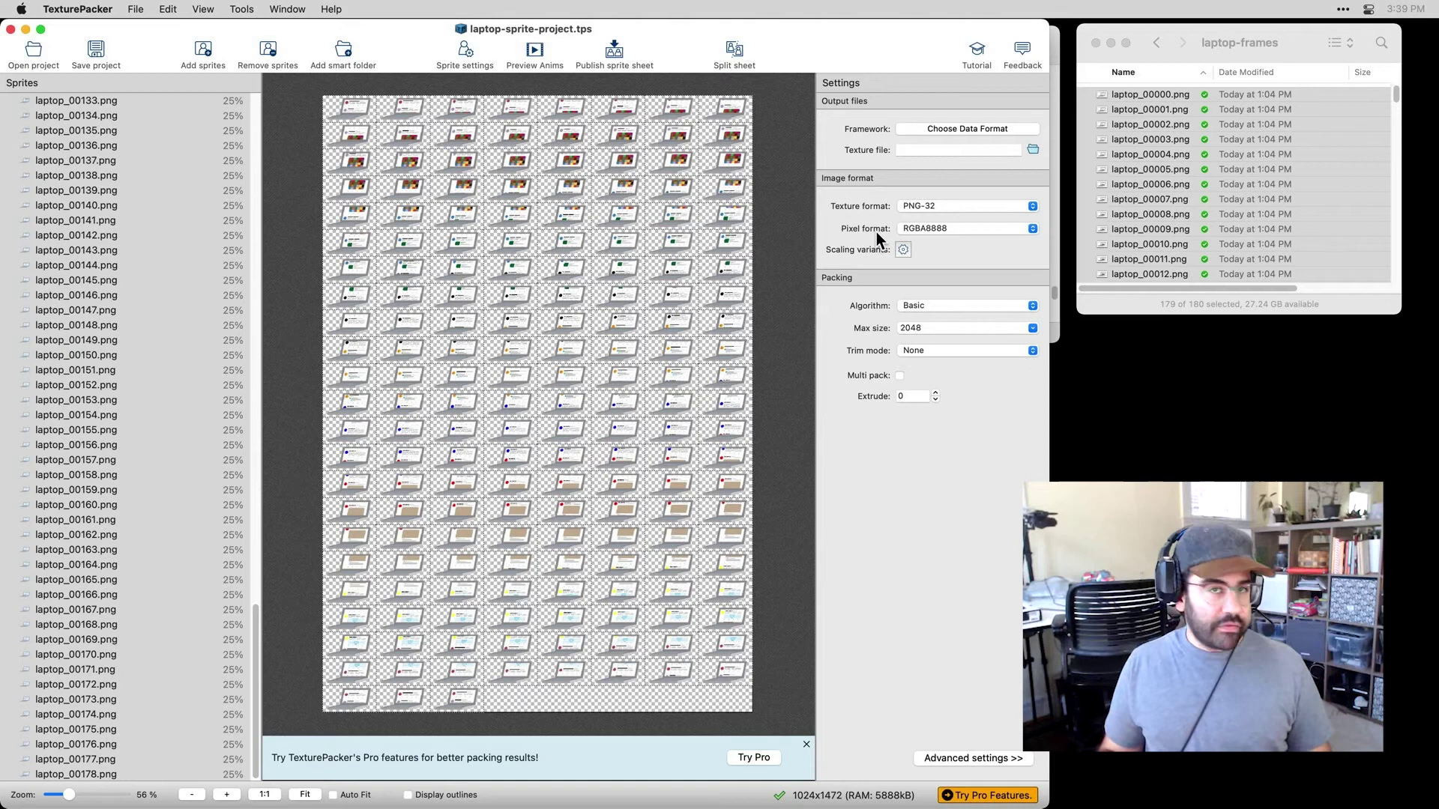
pyautogui.moveTo(872, 210)
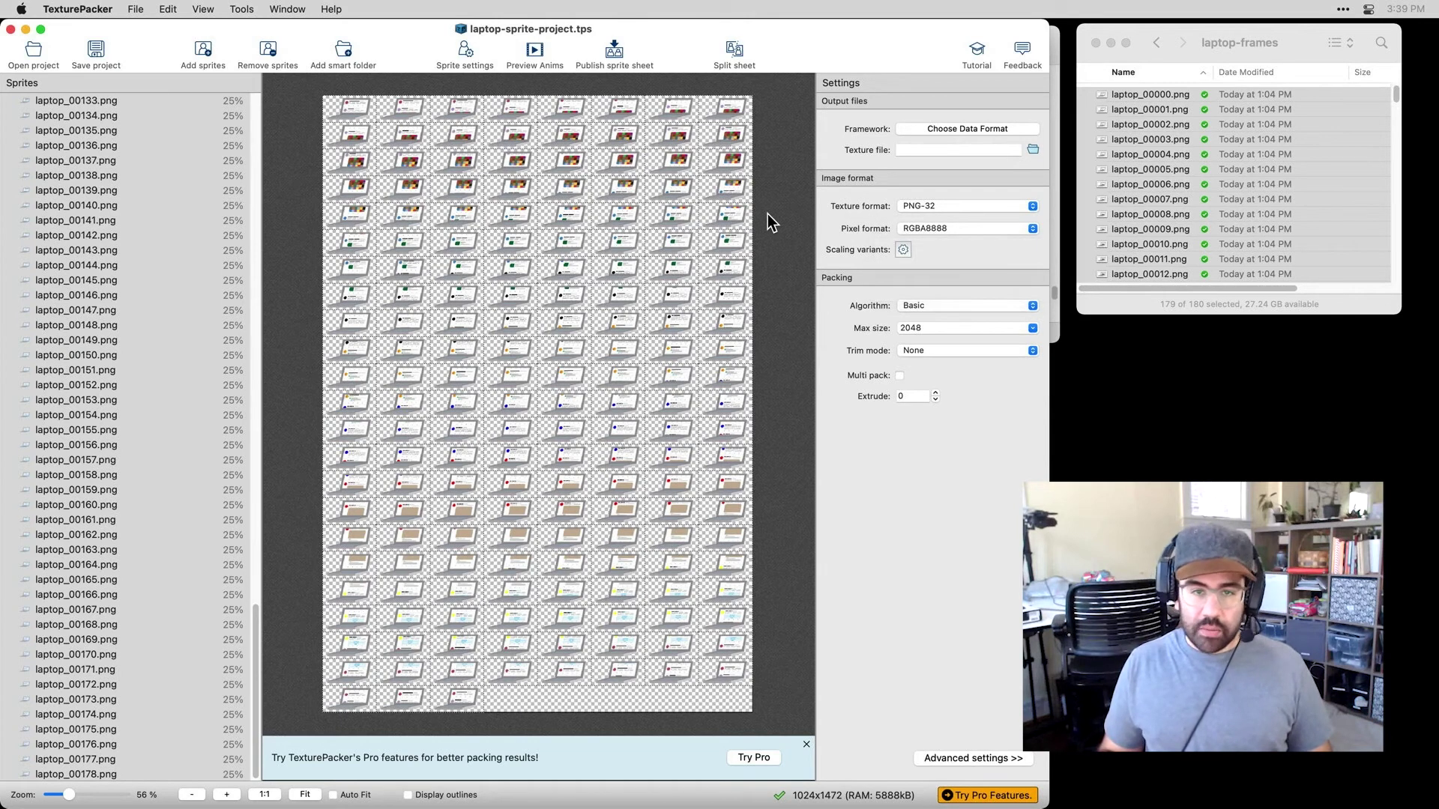
# Publish the sheet as laptop-sprite-sheet.png and close the Publishing report with Ok.
pyautogui.click(618, 52)
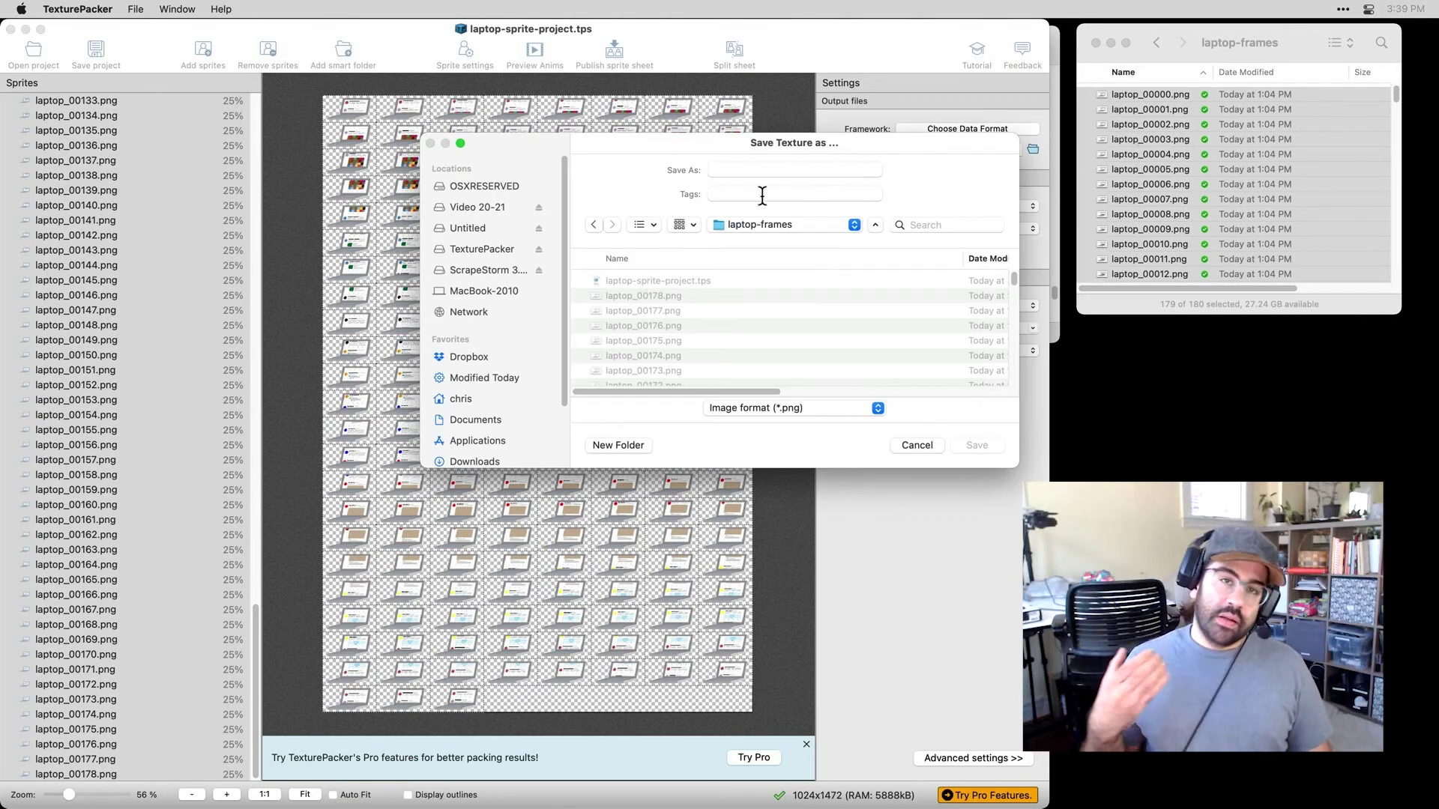
pyautogui.click(758, 172)
pyautogui.write('lapt')
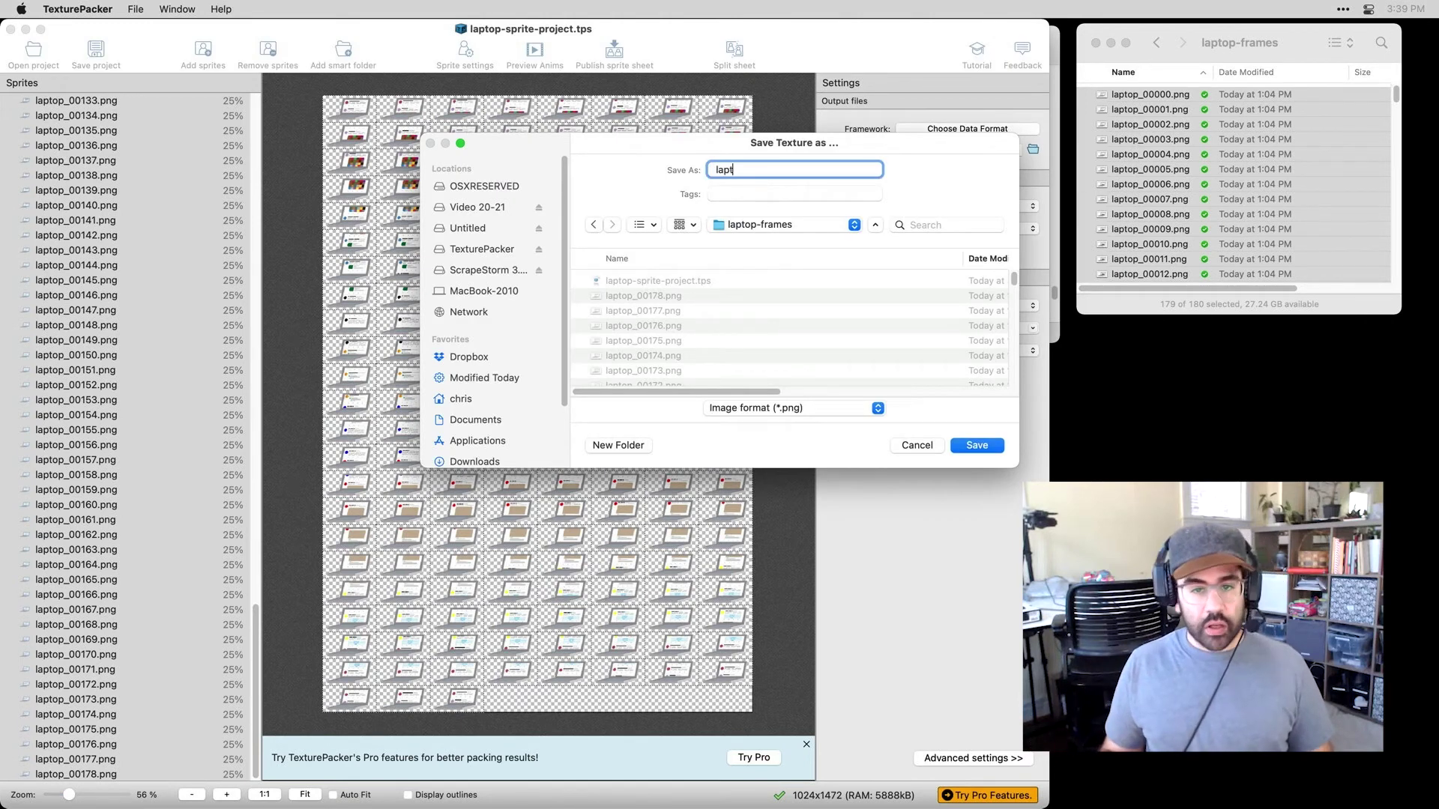
pyautogui.write('op-sprite-')
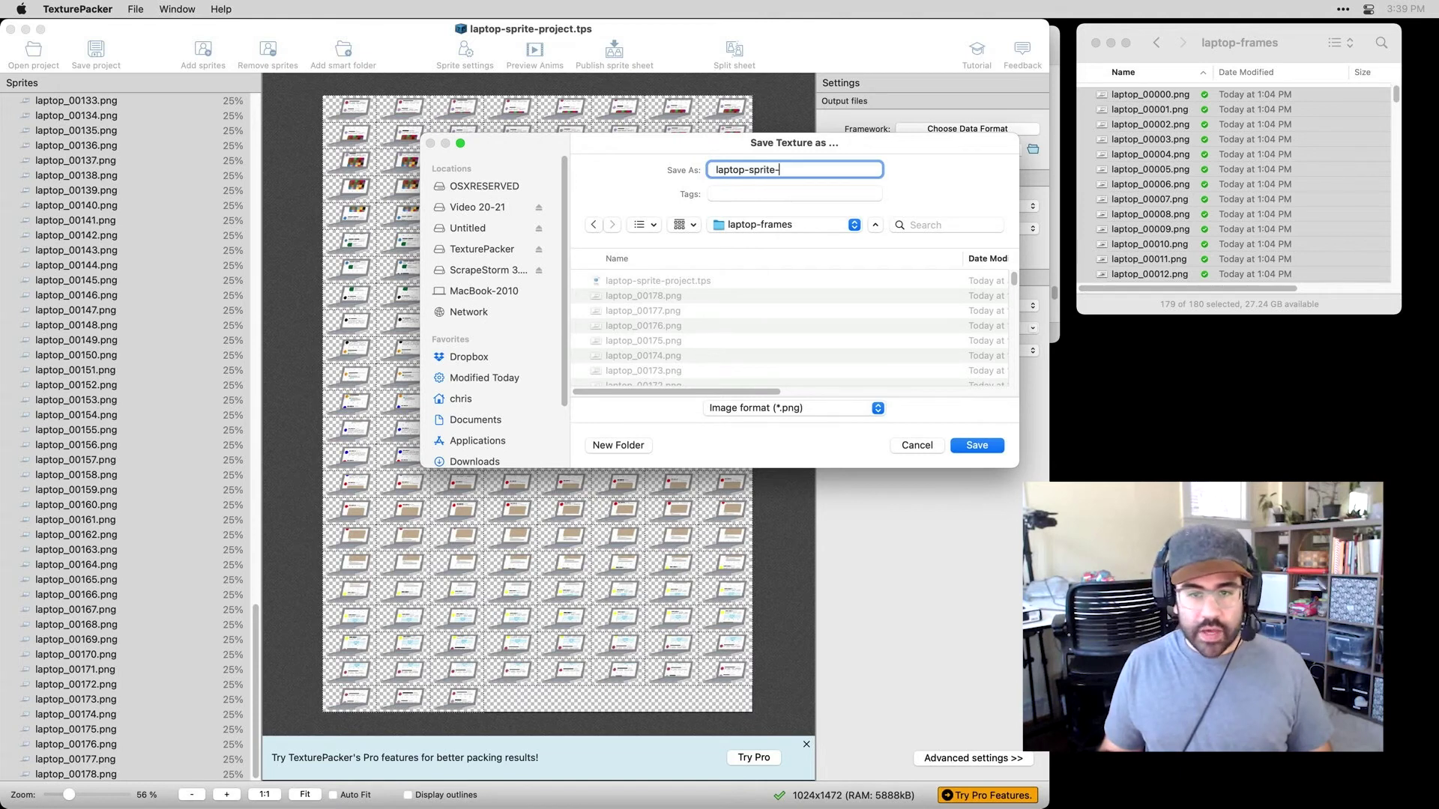
pyautogui.write('sheet.png')
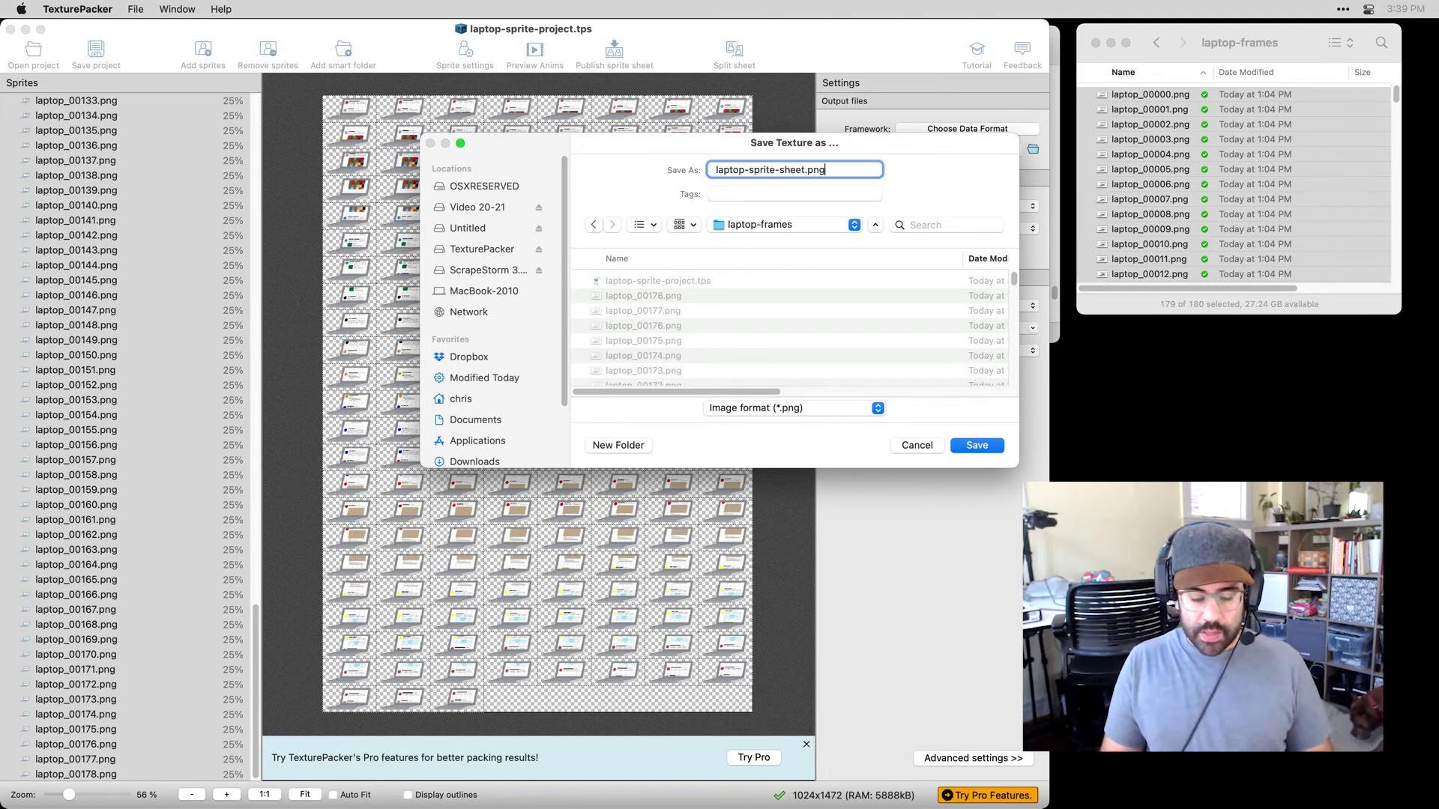
pyautogui.click(968, 444)
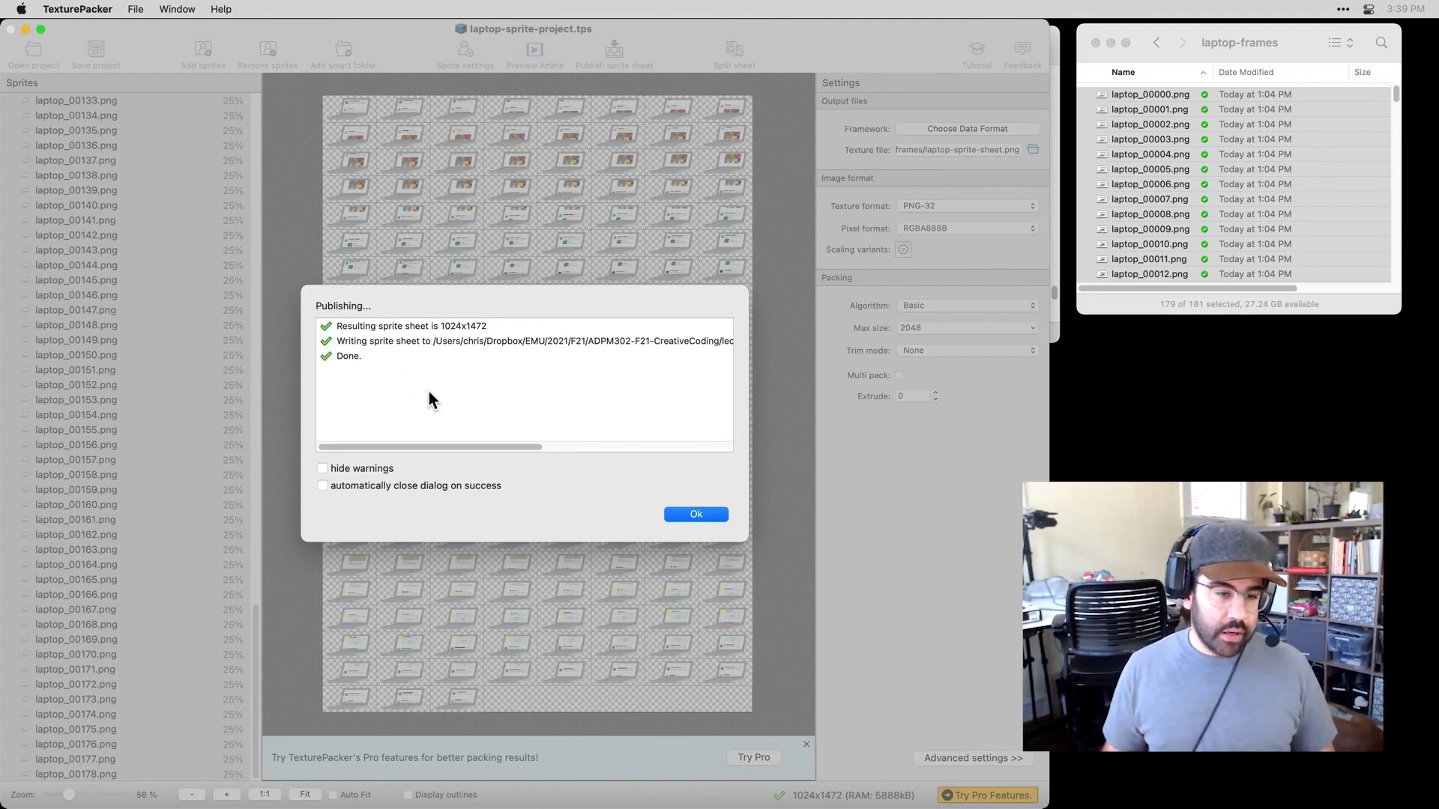
pyautogui.click(673, 517)
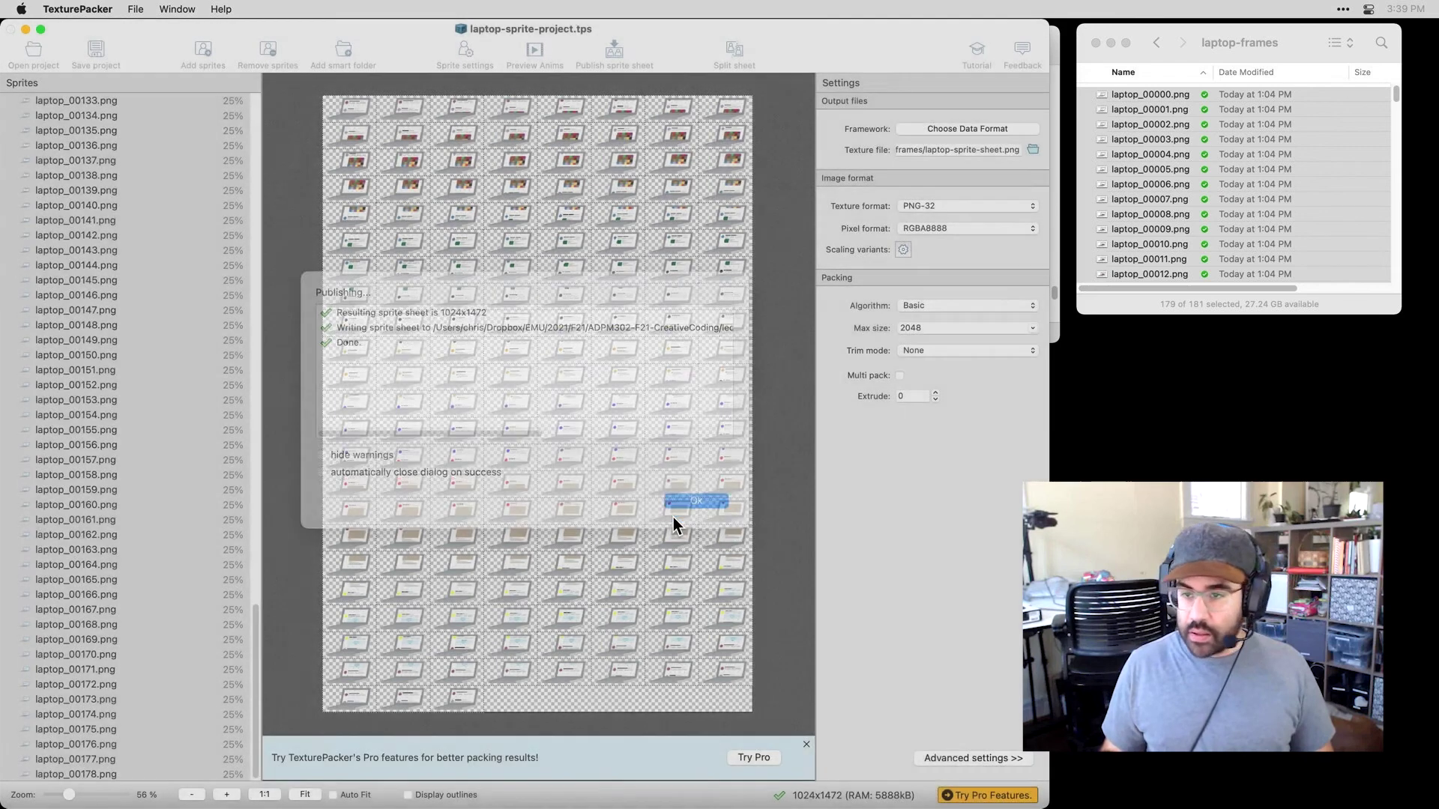
# Sort laptop-frames by Date Modified and Quick Look the new laptop-sprite-sheet.png.
pyautogui.click(1305, 71)
pyautogui.click(1306, 71)
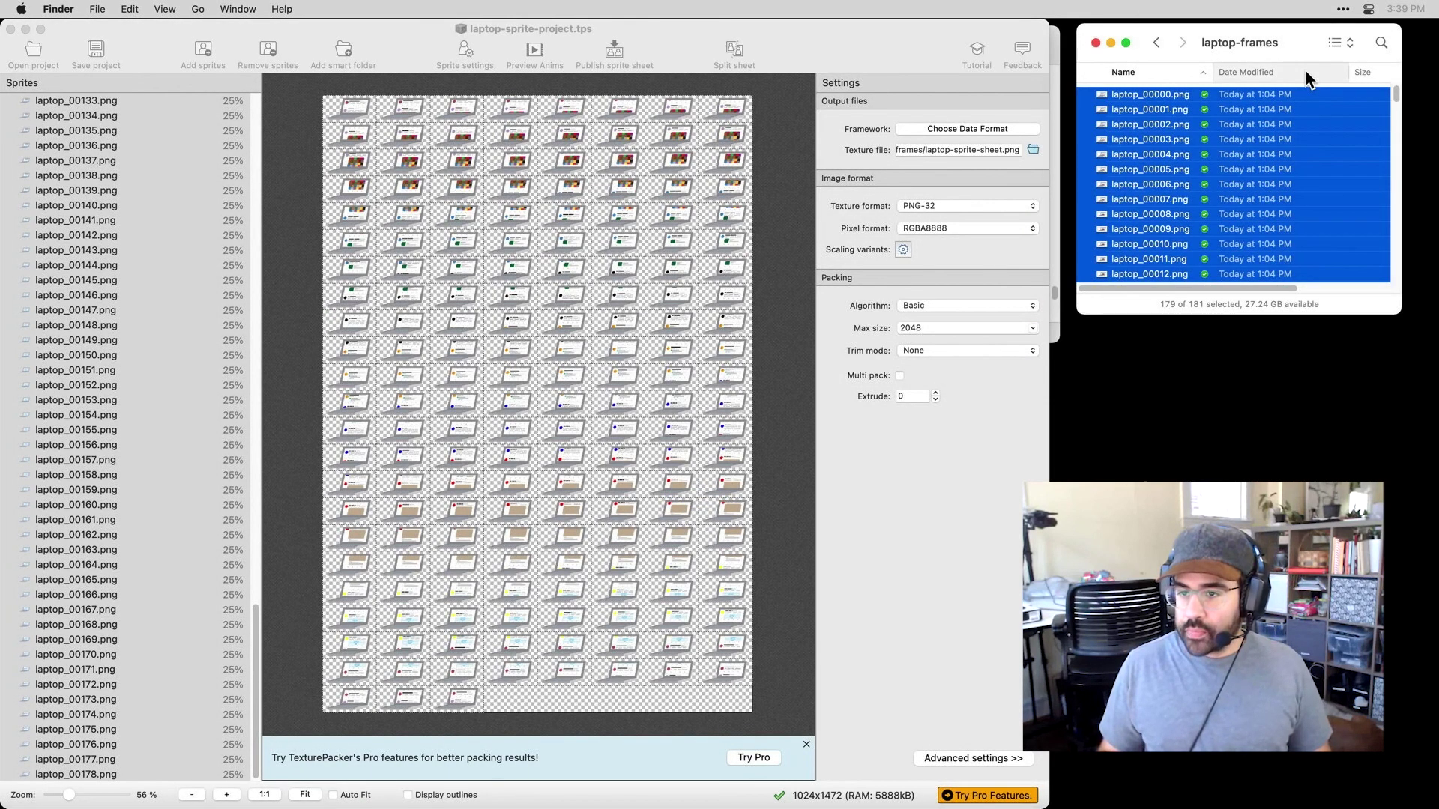
pyautogui.scroll(2, 1308, 82)
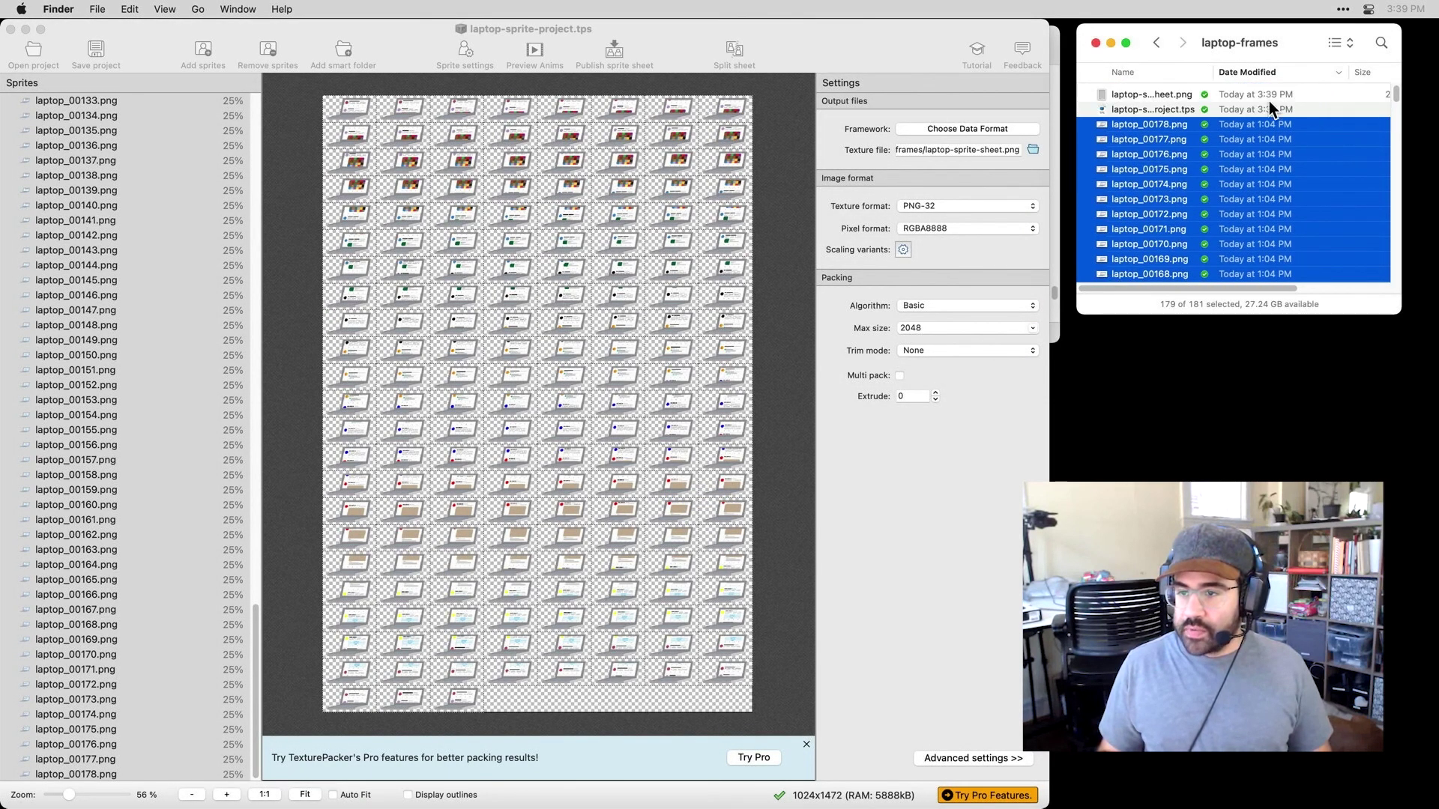
pyautogui.click(1182, 94)
pyautogui.press('space')
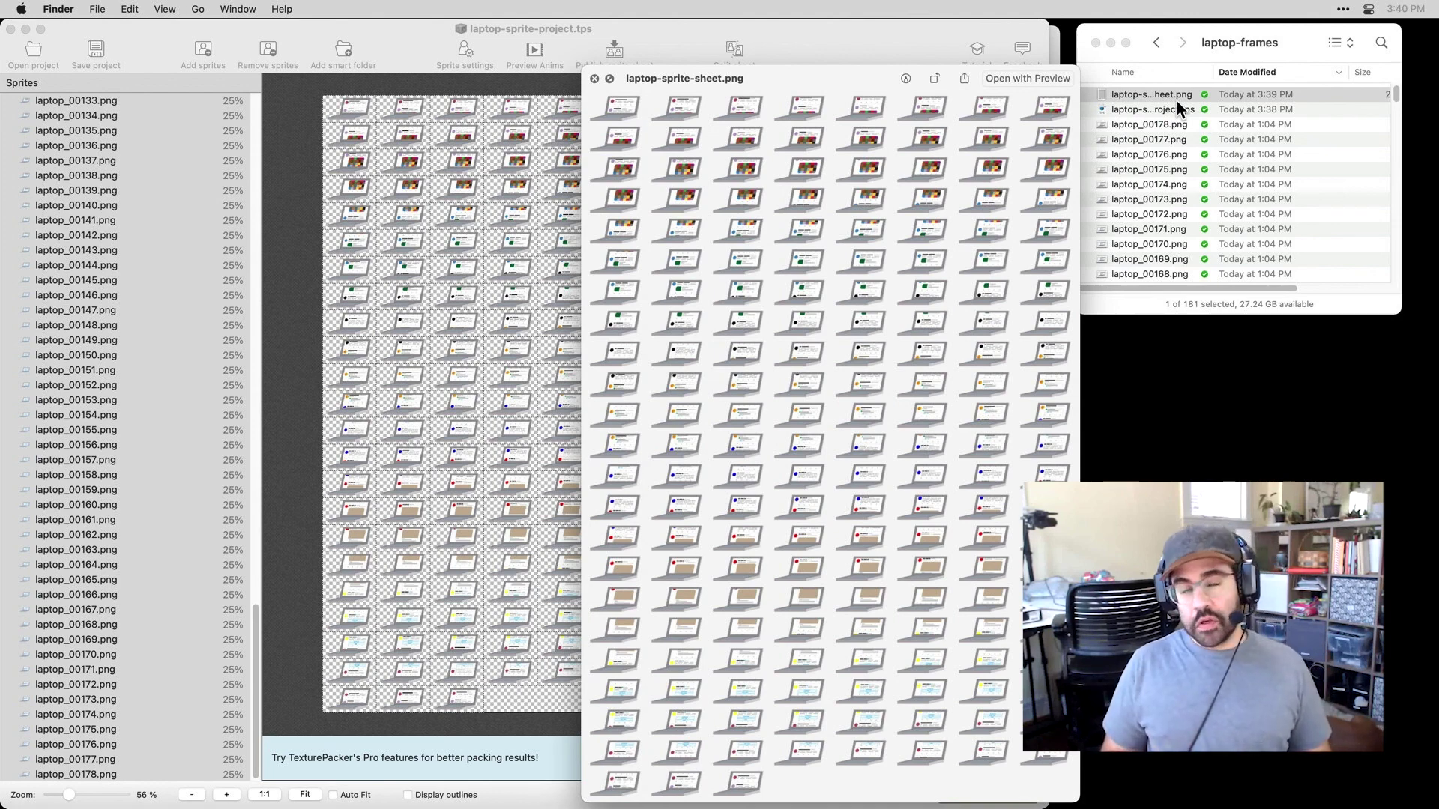
pyautogui.press('space')
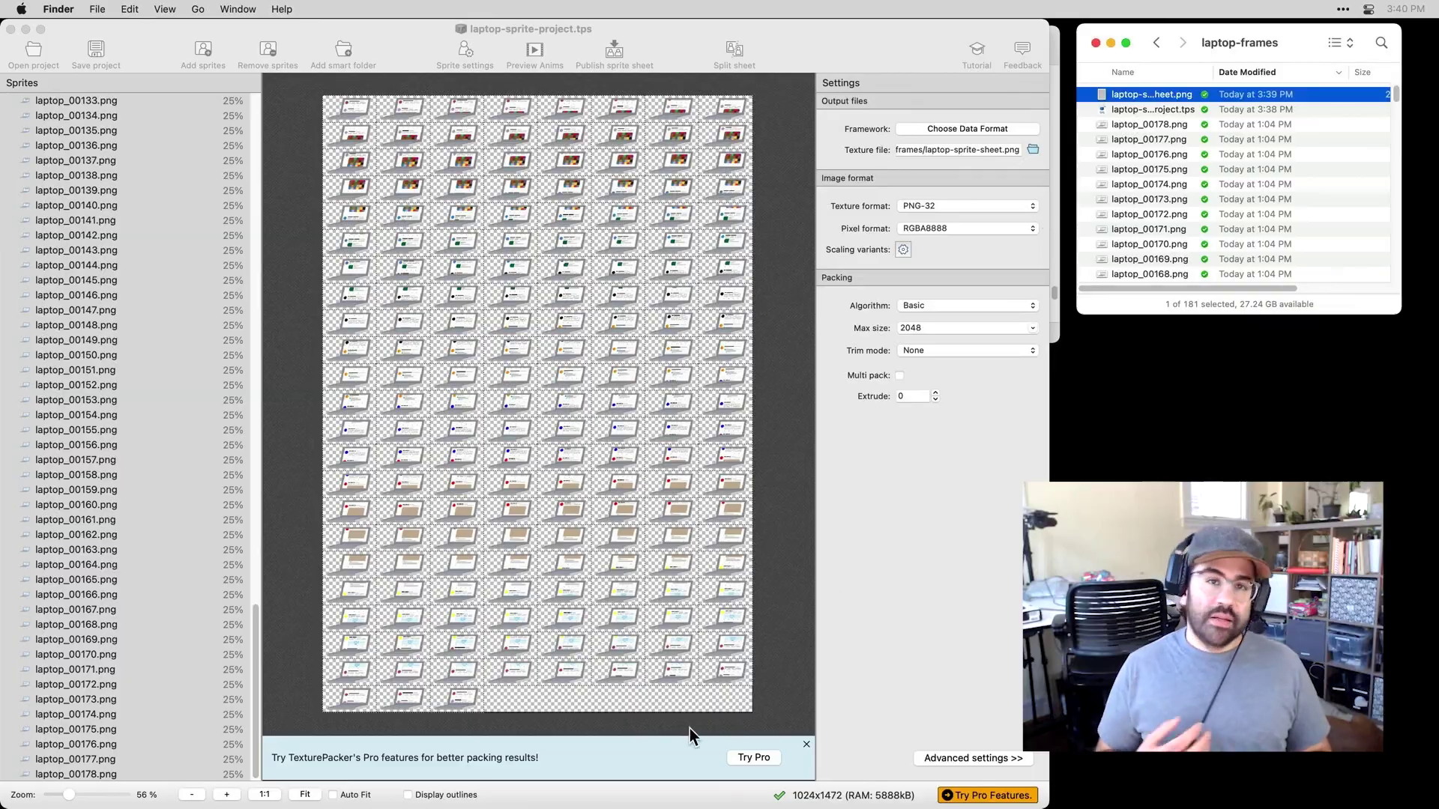